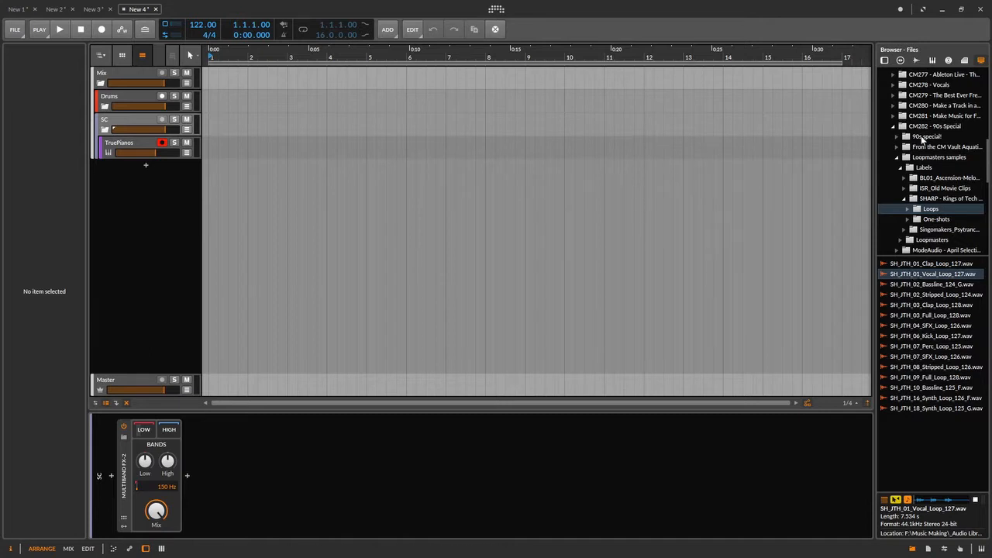
# Place SH_JTH_01_Vocal_Loop_127.wav at bar 1 on a new audio track and play it back.
pyautogui.moveTo(916, 277); pyautogui.dragTo(212, 191)
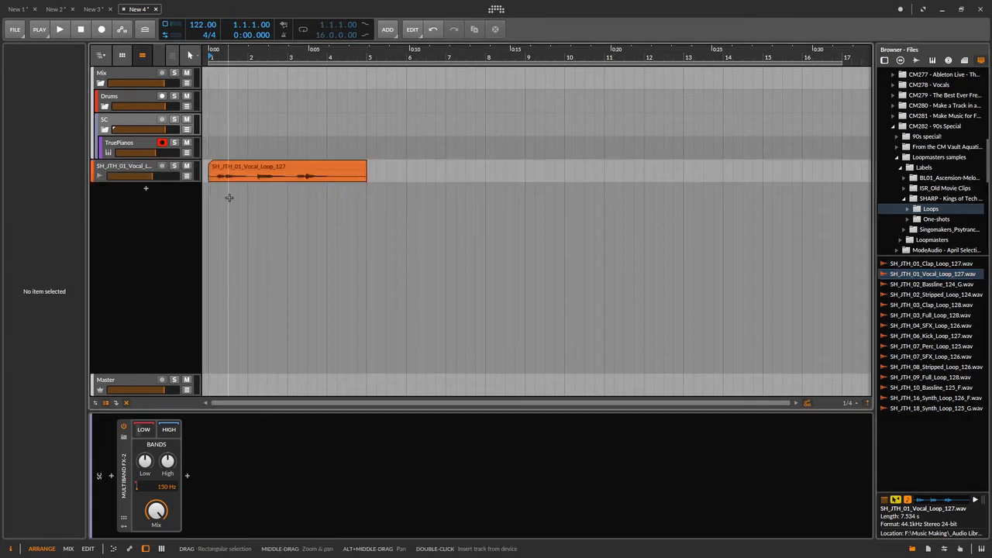
pyautogui.click(59, 30)
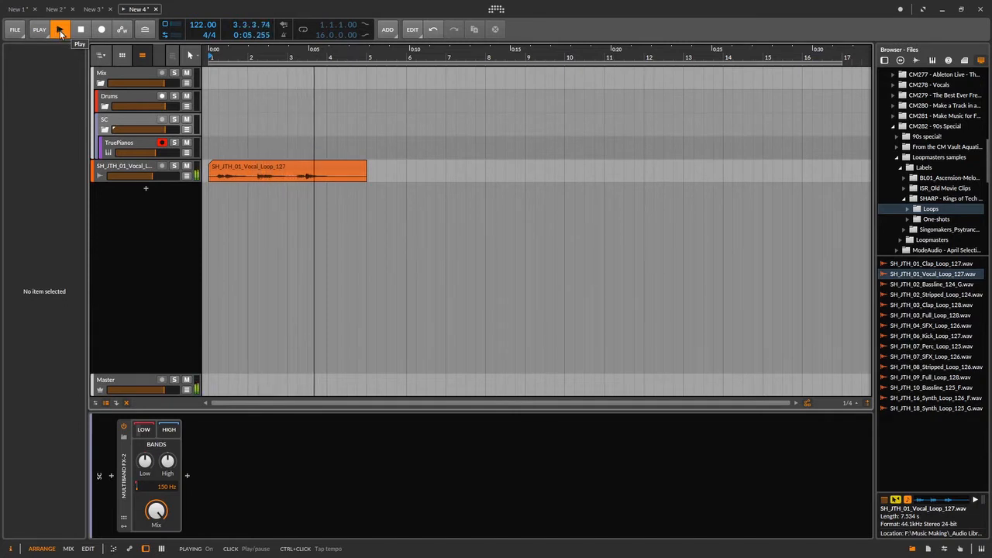
pyautogui.click(81, 30)
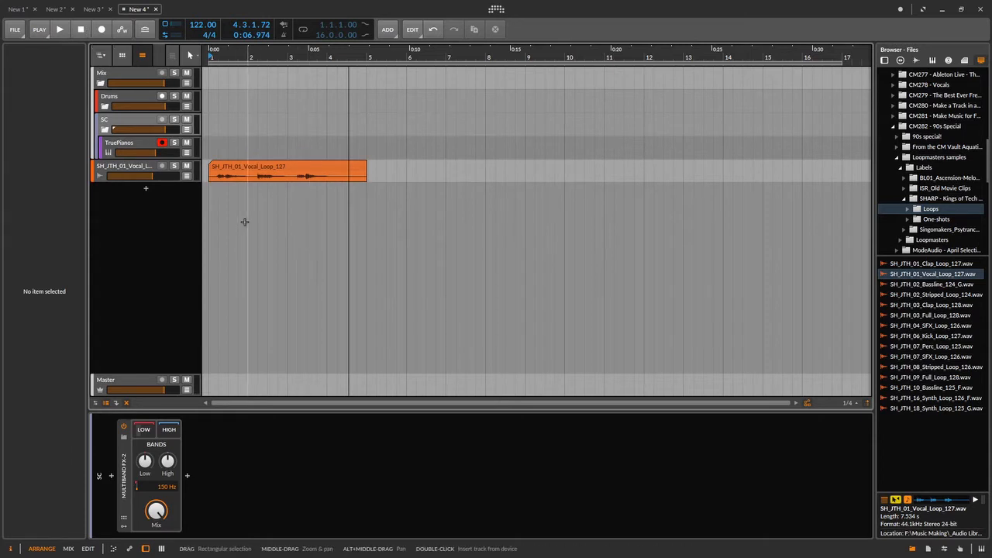
# Bounce and slice the vocal loop clip to a Drum Machine, choosing the slice division for the cut points.
pyautogui.rightClick(294, 164)
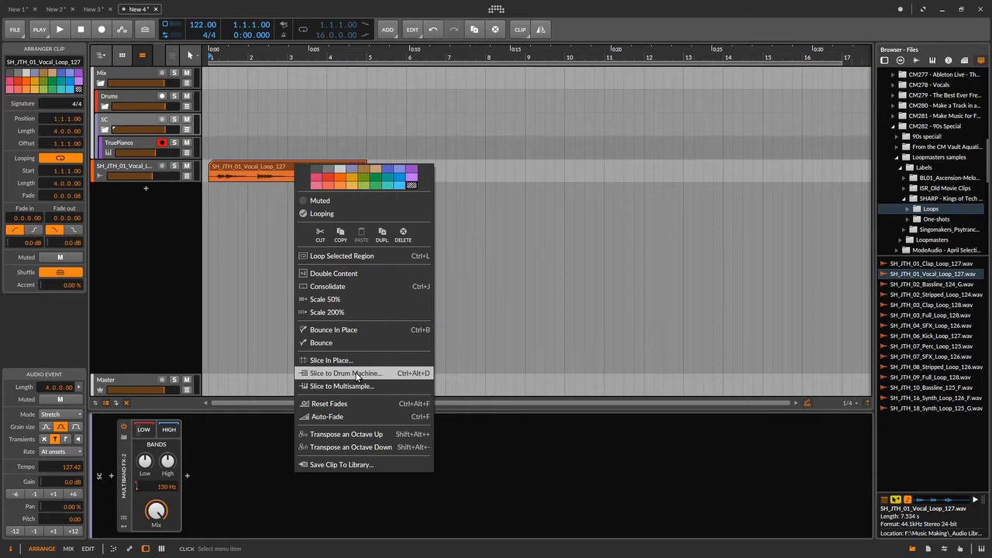
pyautogui.click(357, 375)
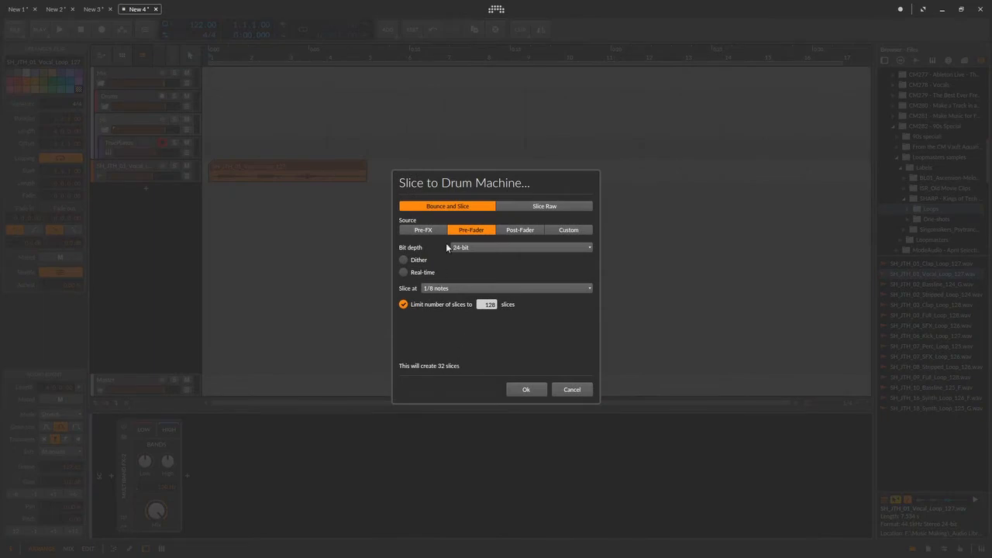
pyautogui.click(498, 287)
pyautogui.click(444, 308)
pyautogui.click(524, 389)
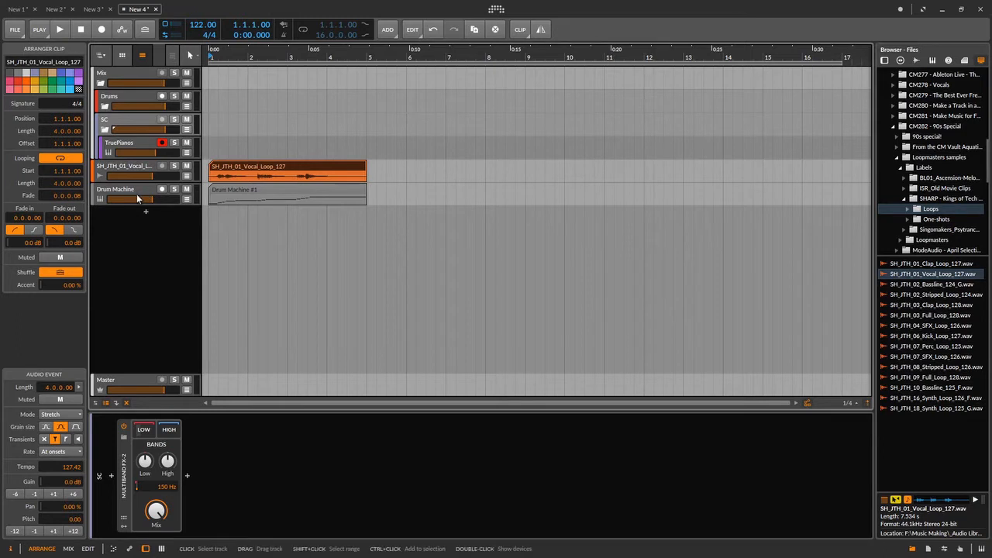
# Mute the original vocal loop track and audition the sliced clip on the Drum Machine track.
pyautogui.click(187, 166)
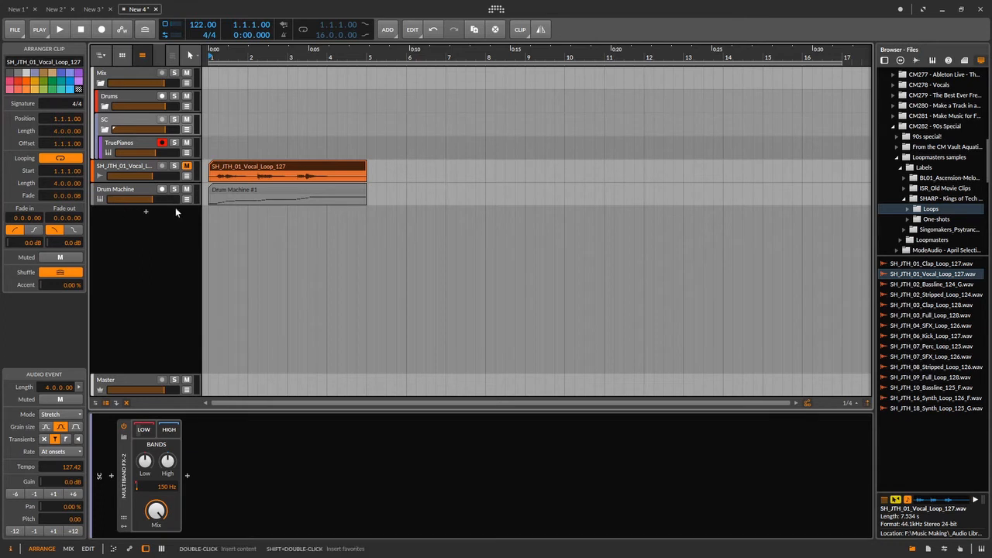
pyautogui.press('space')
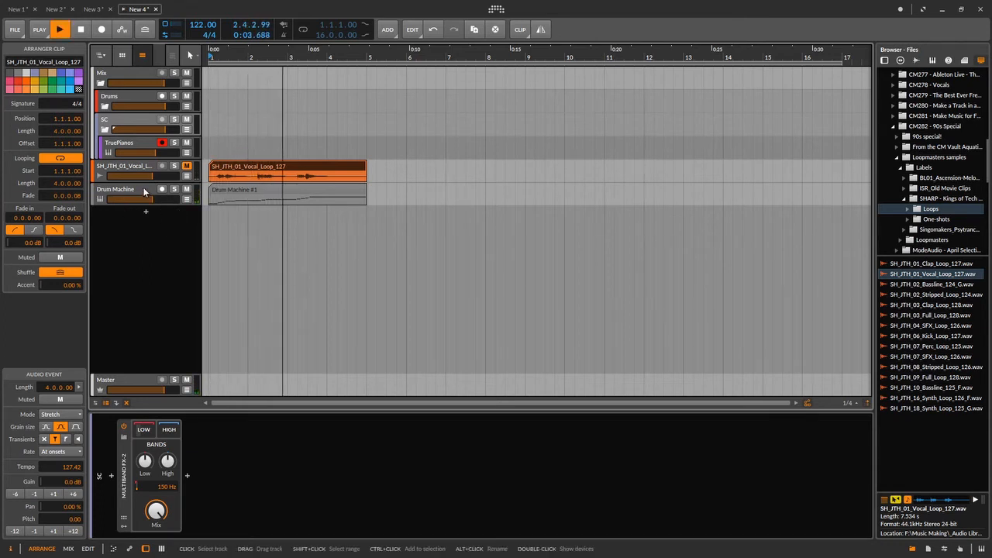
pyautogui.click(145, 191)
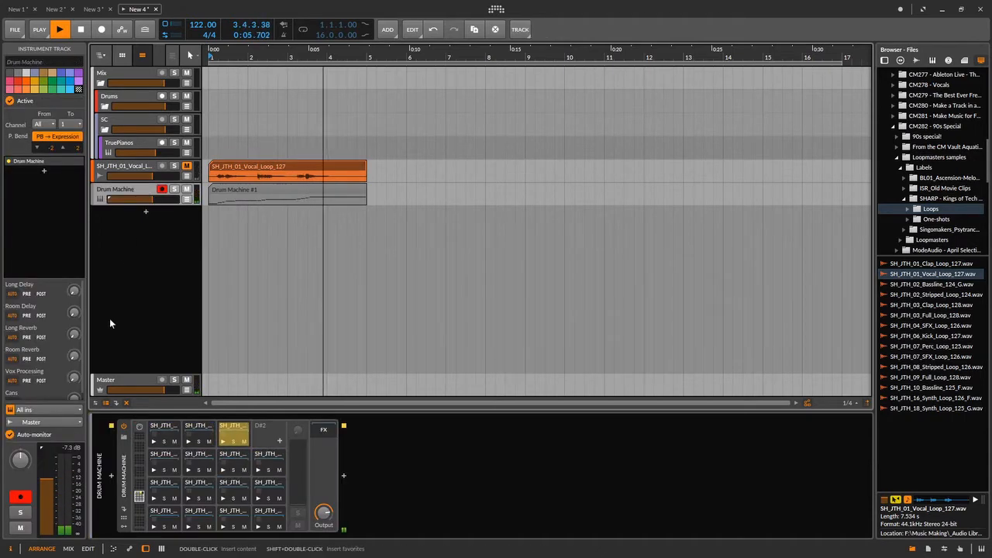
pyautogui.press('space')
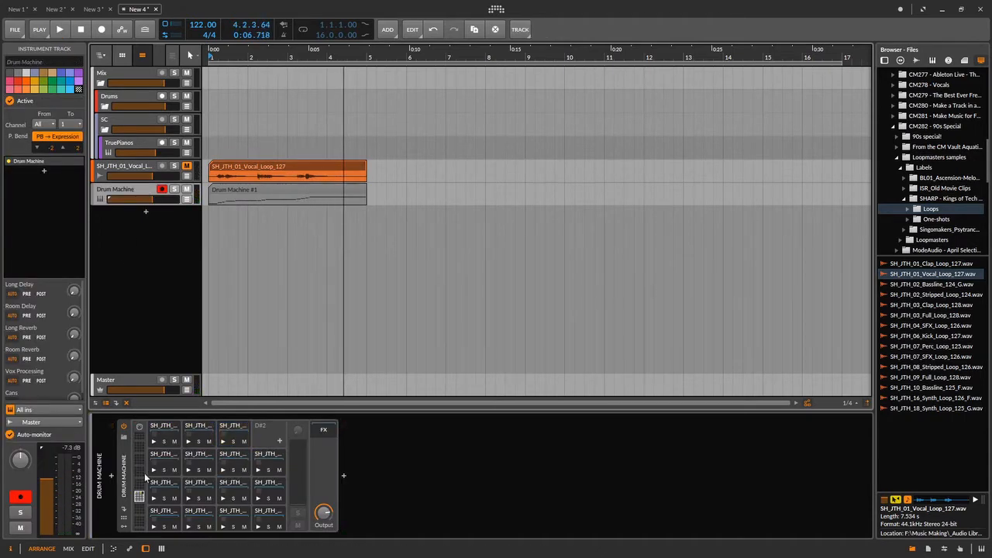
pyautogui.press('space')
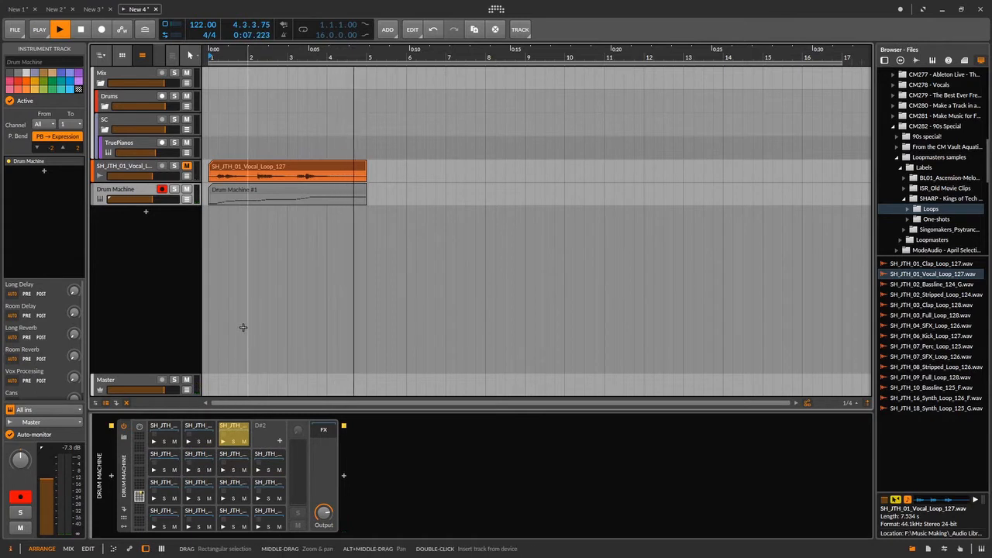
pyautogui.press('space')
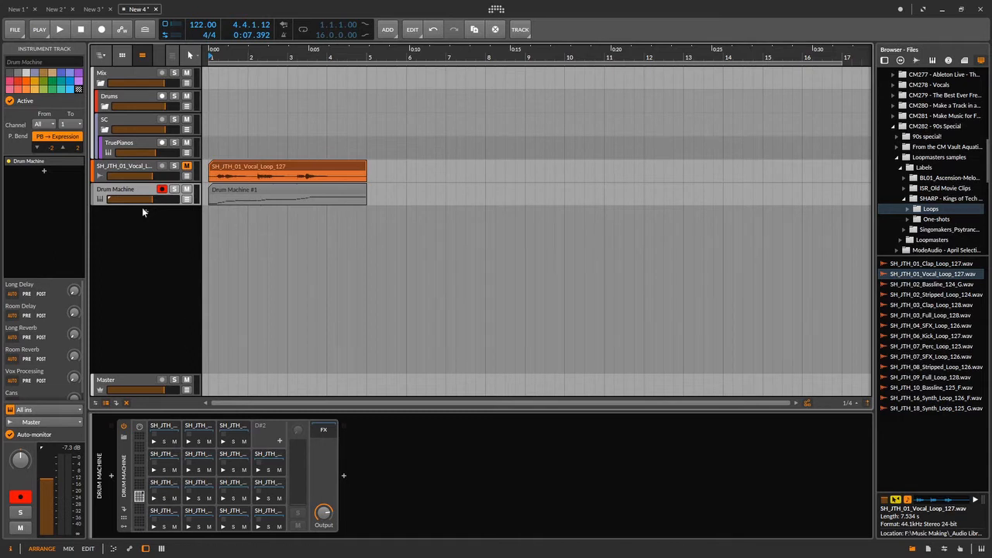
# Show the clip launcher and copy the Drum Machine and vocal loop clips into their Scene 1 slots.
pyautogui.click(122, 55)
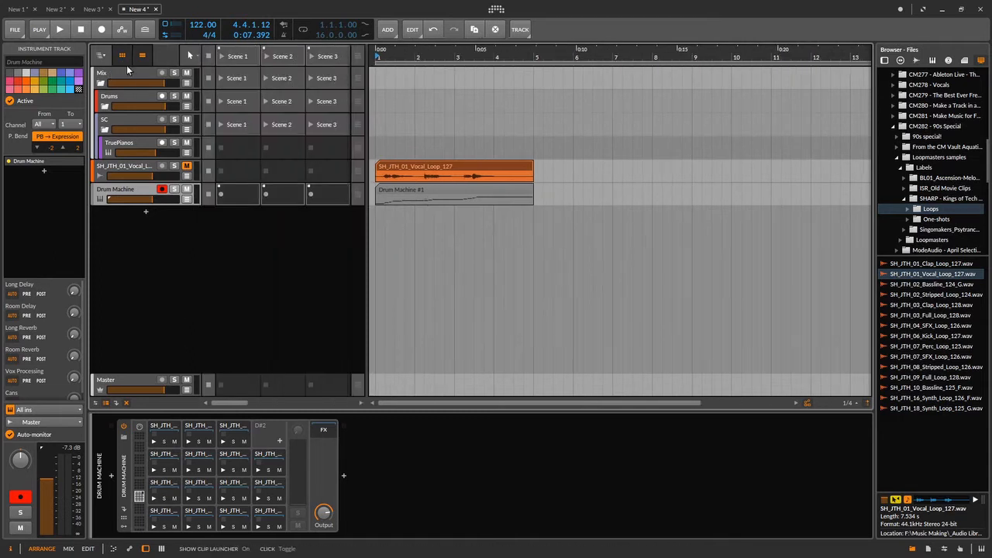
pyautogui.click(461, 190)
pyautogui.moveTo(237, 200); pyautogui.dragTo(237, 196)
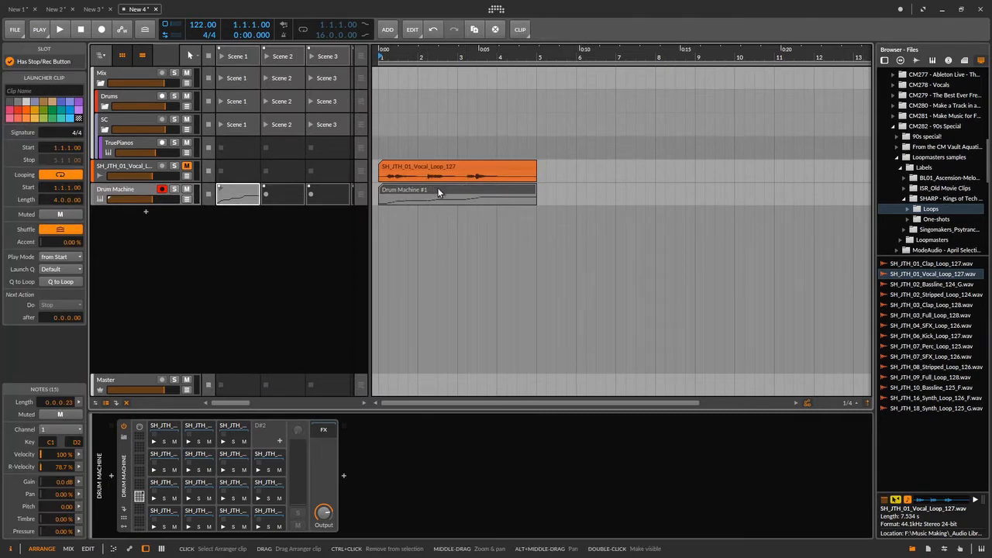
pyautogui.moveTo(438, 172); pyautogui.dragTo(237, 171)
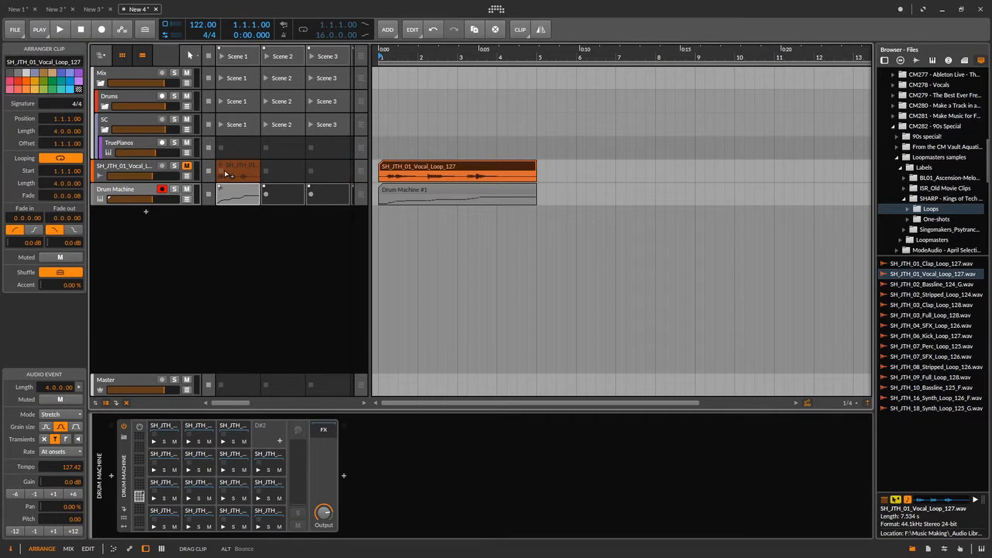
# Delete the Drum Machine and vocal loop clips from the arranger timeline.
pyautogui.click(478, 191)
pyautogui.press('Delete')
pyautogui.click(471, 168)
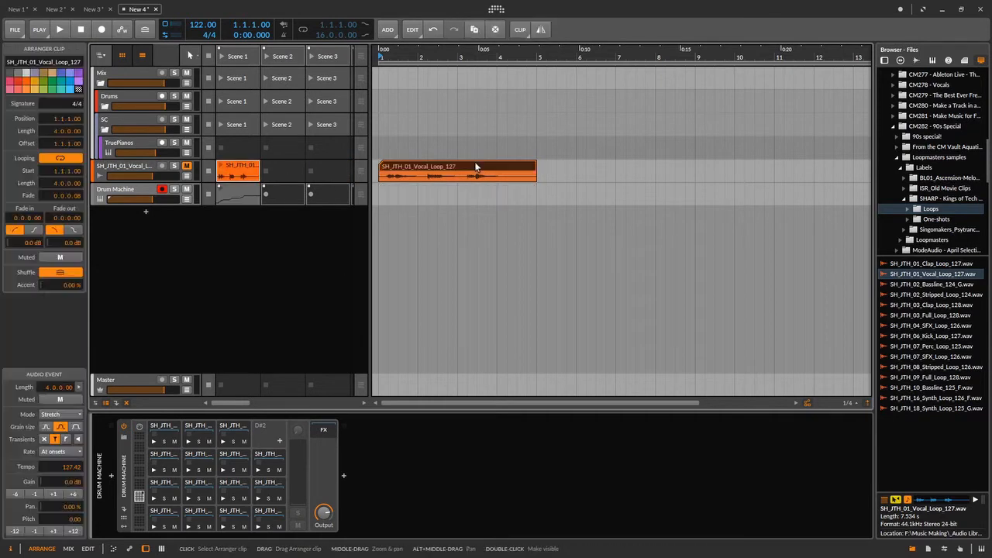
pyautogui.press('Delete')
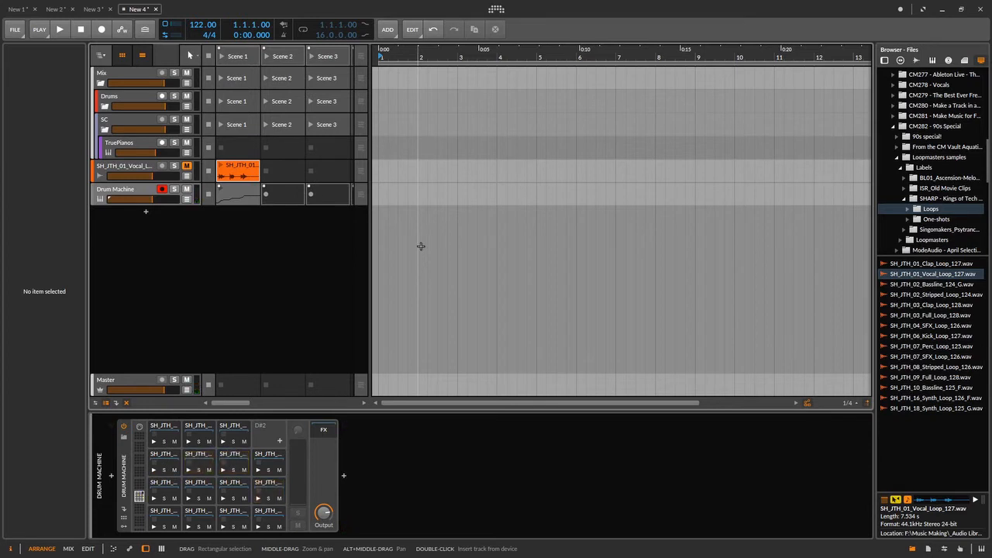
pyautogui.click(266, 195)
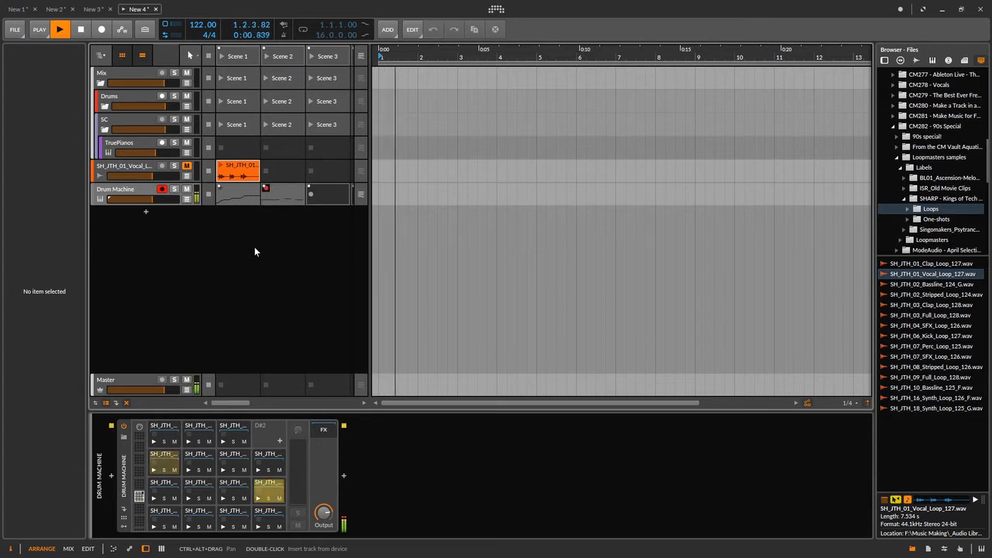
pyautogui.press('space')
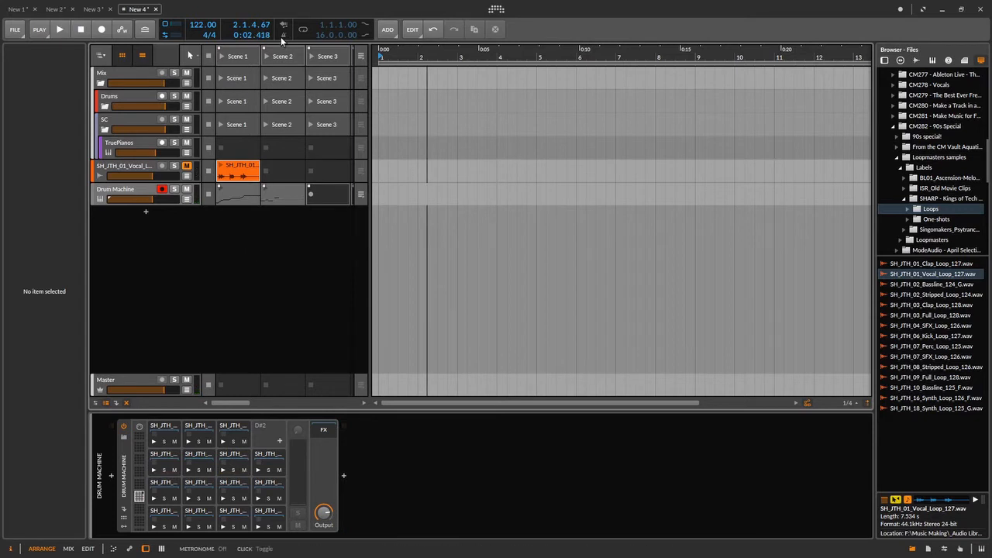
pyautogui.click(287, 193)
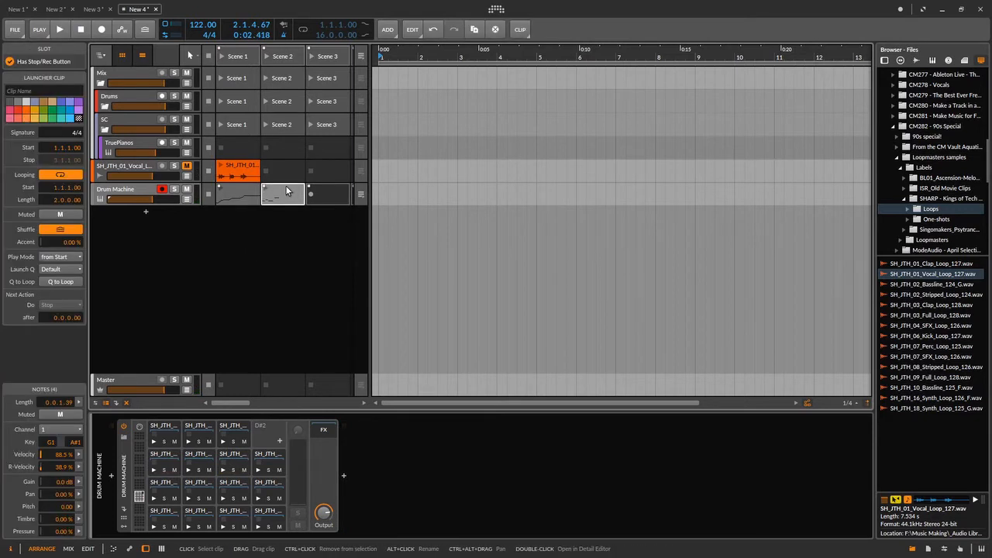
pyautogui.press('Delete')
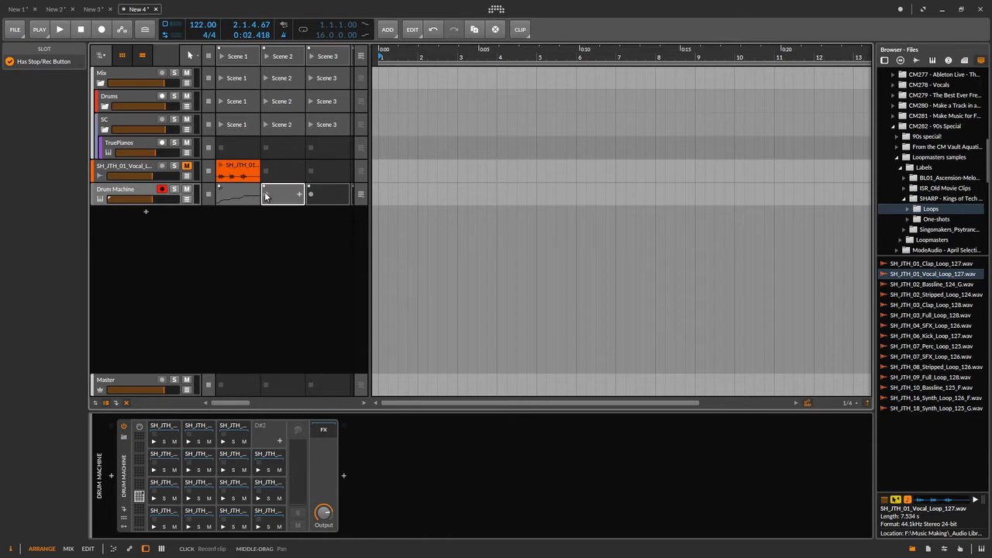
# Record a pad performance into the Drum Machine's Scene 2 slot and set the clip's loop length to 4 bars.
pyautogui.click(266, 194)
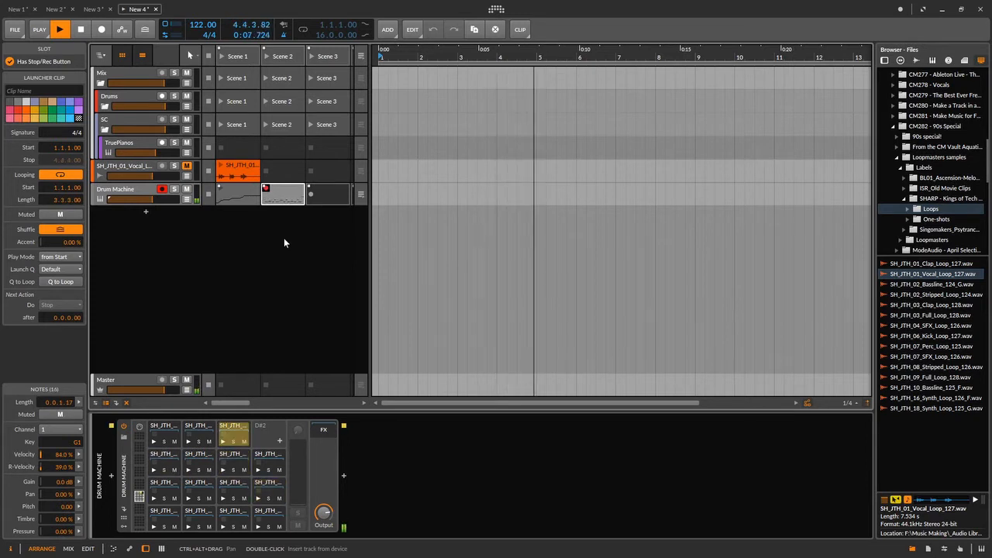
pyautogui.press('space')
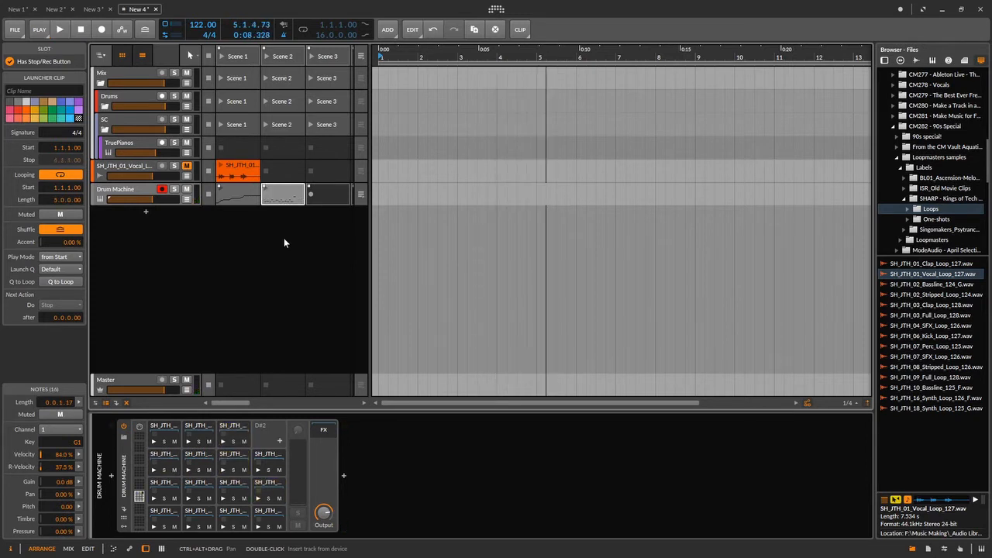
pyautogui.doubleClick(285, 193)
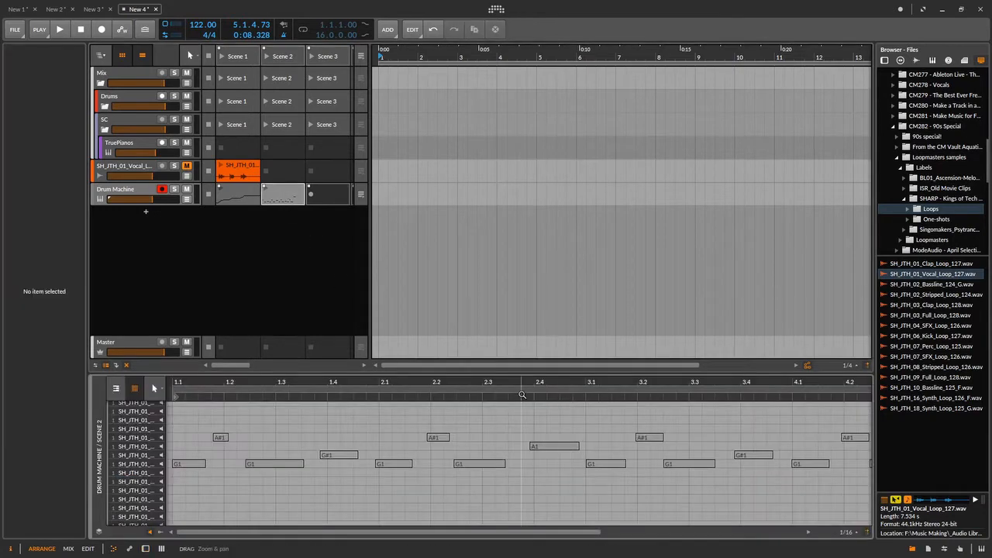
pyautogui.moveTo(537, 381); pyautogui.dragTo(673, 390)
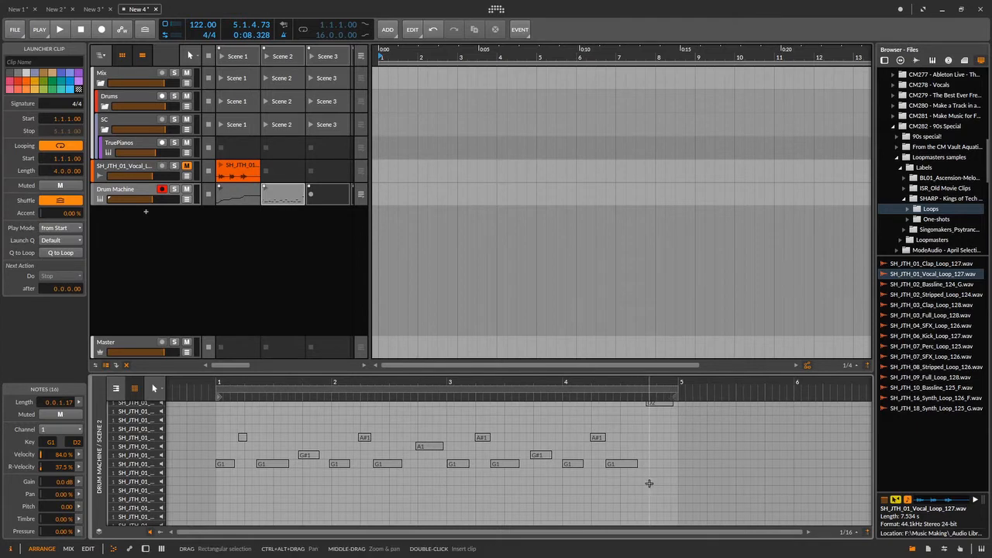
# Quantize all notes of the Scene 2 clip to a straight 1/16 grid with a 100% start amount.
pyautogui.scroll(1, 661, 485)
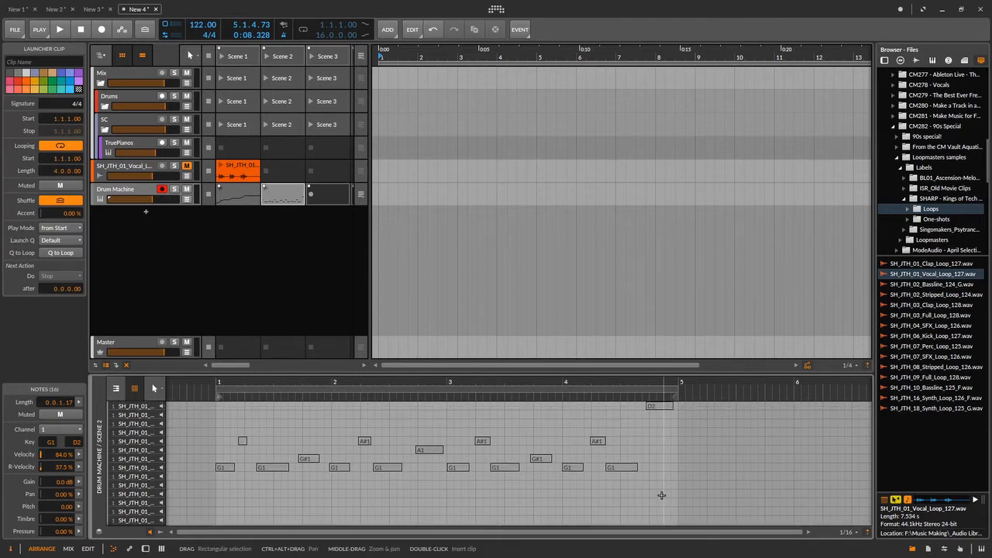
pyautogui.moveTo(661, 496); pyautogui.dragTo(232, 404)
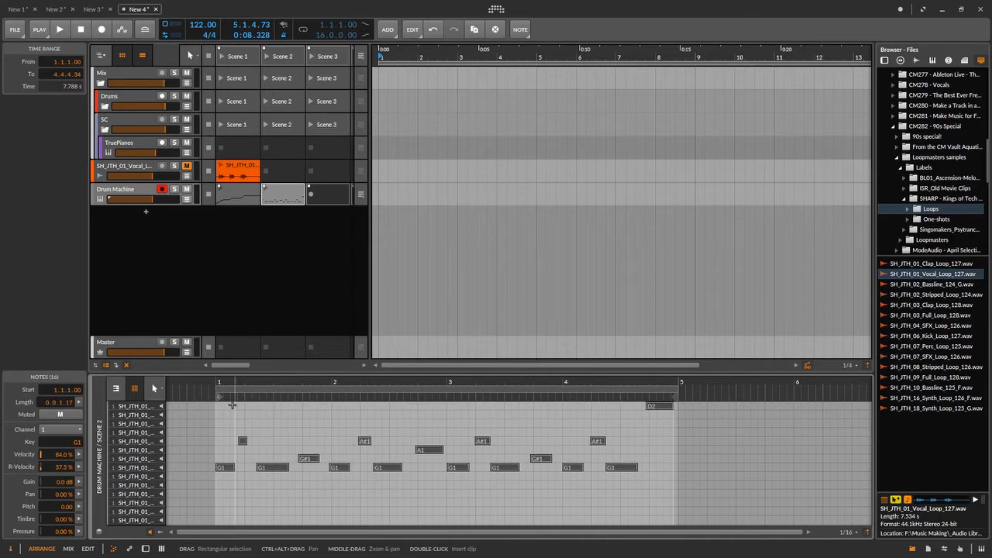
pyautogui.press('q')
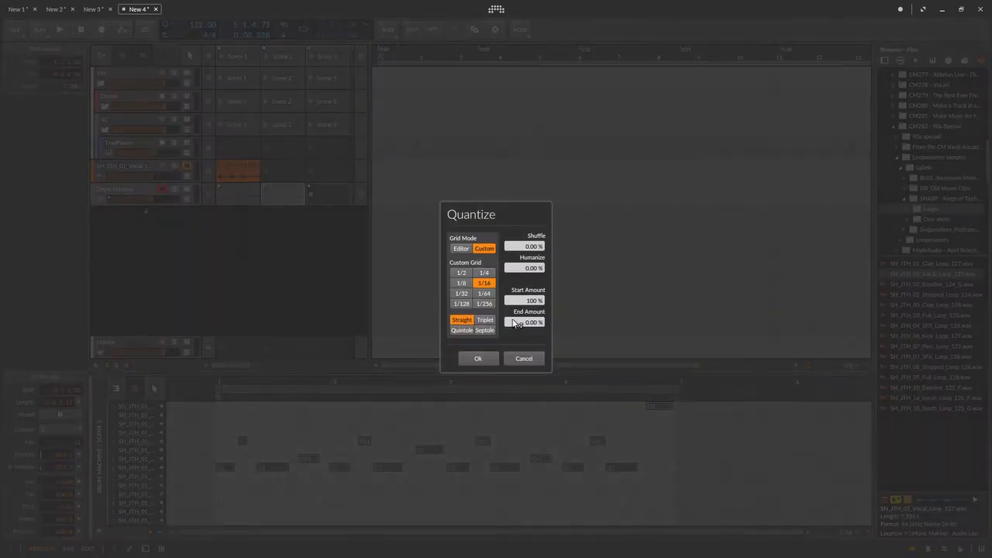
pyautogui.click(478, 358)
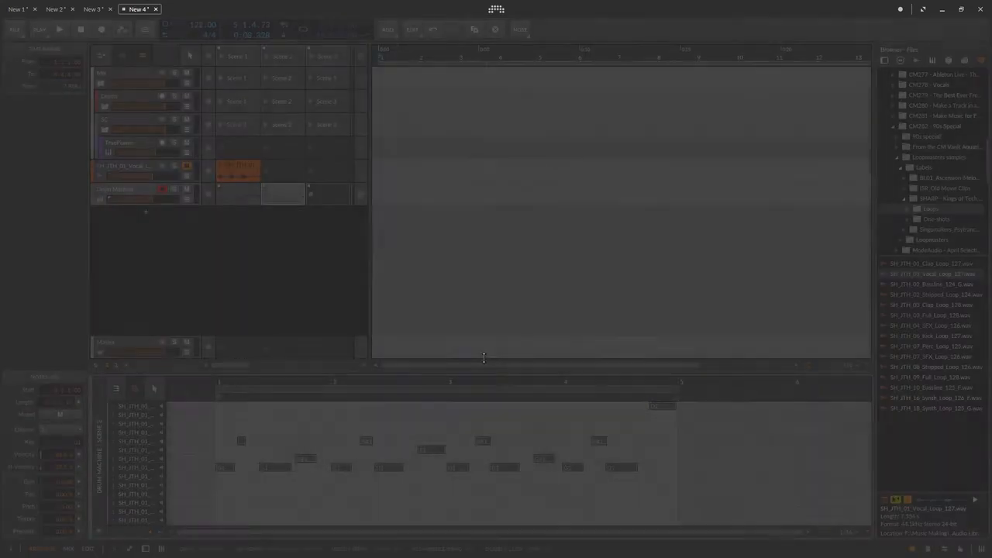
# While the Scene 2 clip plays, move the first A#1 note to 1.2.1 and the first G#1 note to 1.4.1.
pyautogui.click(266, 194)
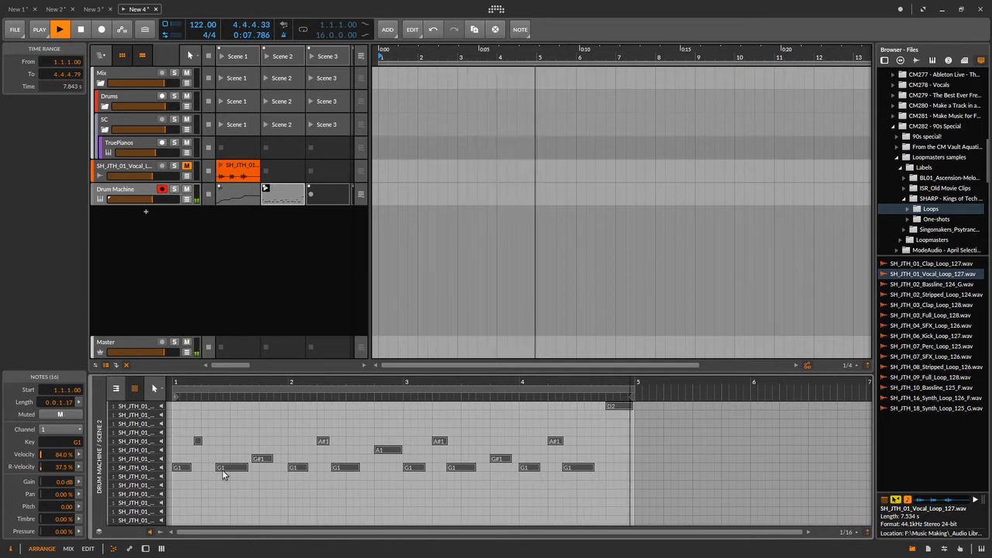
pyautogui.moveTo(194, 442); pyautogui.dragTo(206, 442)
pyautogui.hotkey('ctrl', 'z')
pyautogui.click(210, 445)
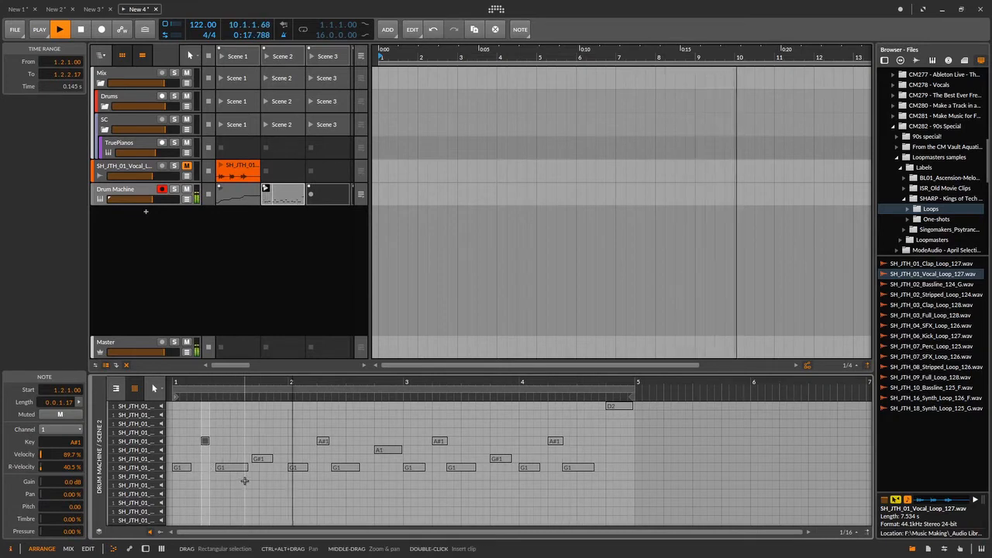
pyautogui.moveTo(259, 459); pyautogui.dragTo(270, 458)
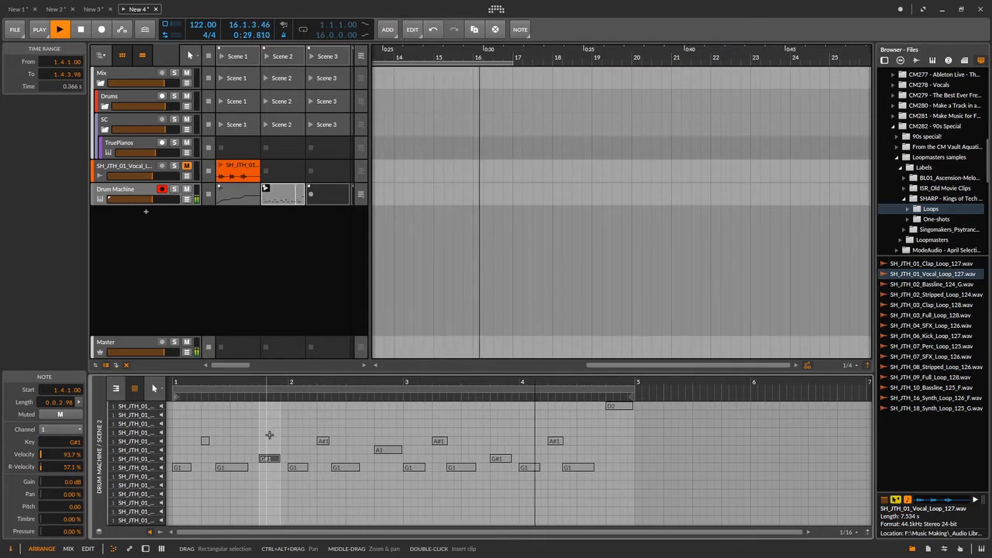
pyautogui.press('space')
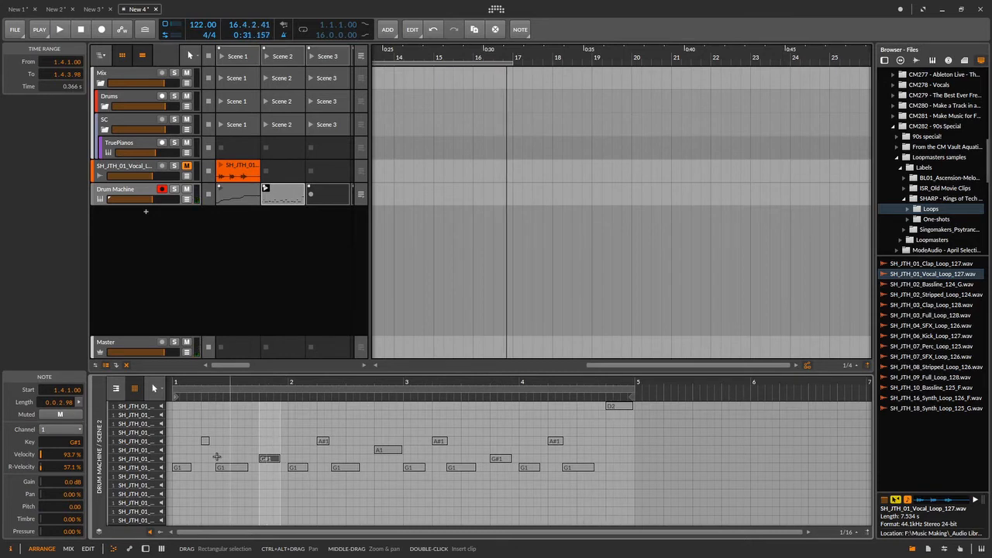
# Show the Drum Machine's devices and audition the edited Scene 2 clip.
pyautogui.click(145, 549)
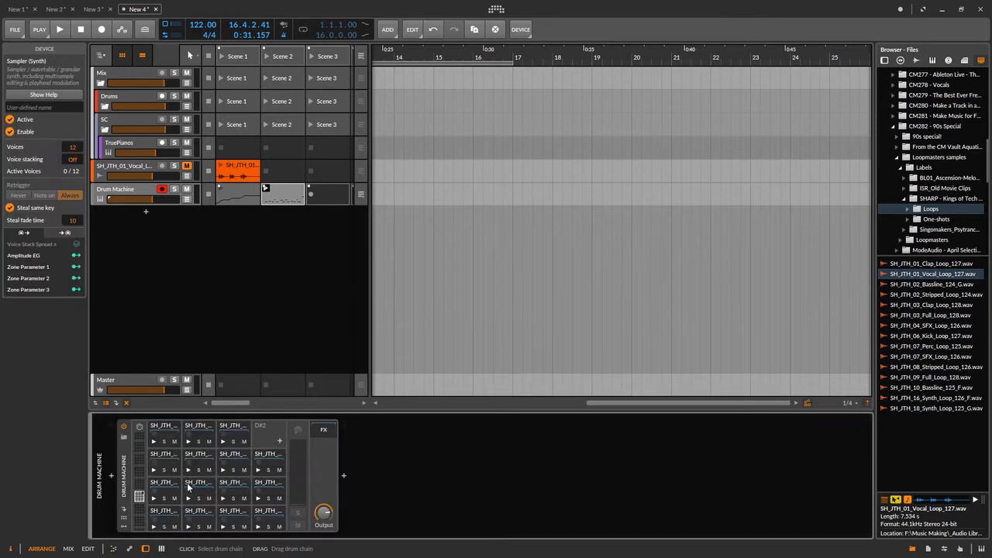
pyautogui.press('space')
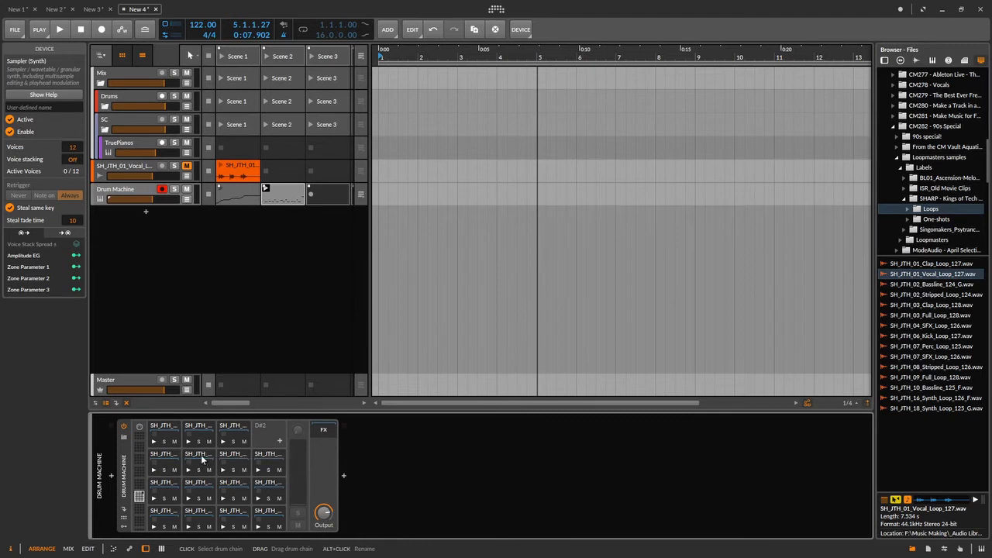
# Add a Delay-2 device after the Sampler on the second row's second pad and audition the Scene 2 clip.
pyautogui.click(202, 459)
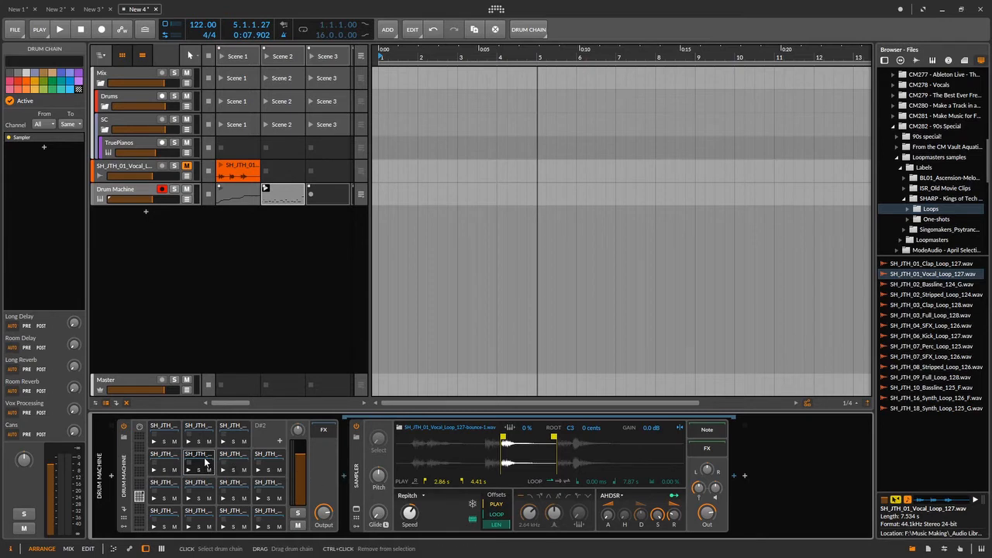
pyautogui.click(736, 477)
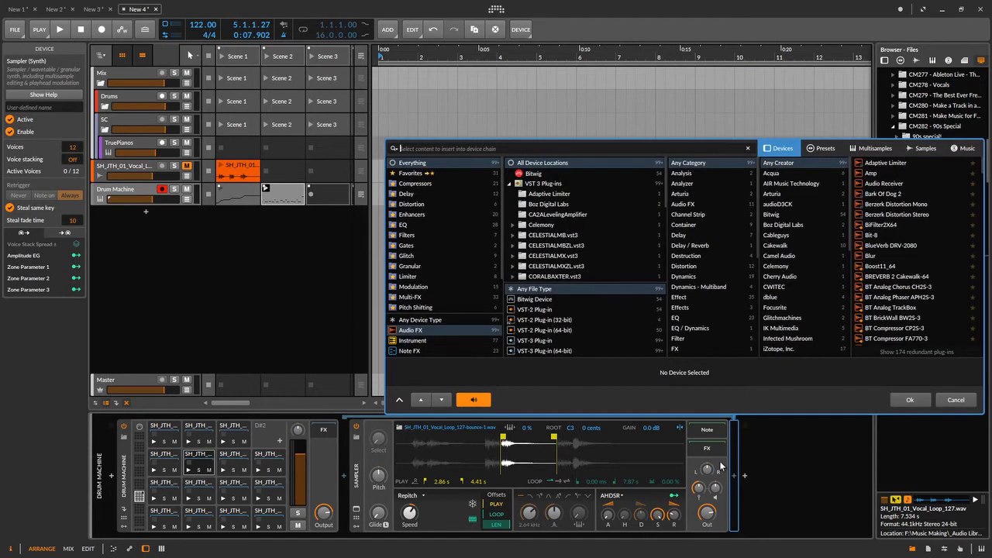
pyautogui.write('del')
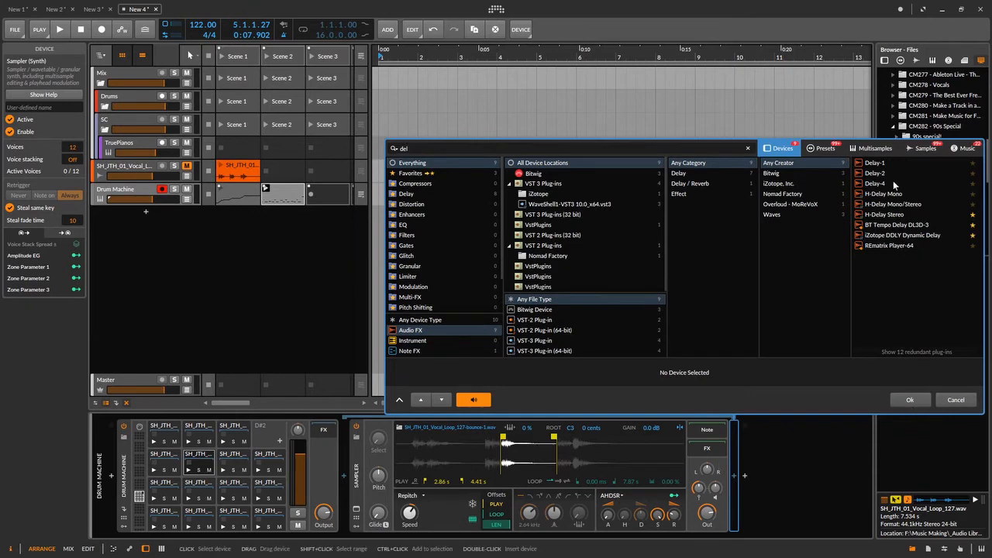
pyautogui.click(876, 173)
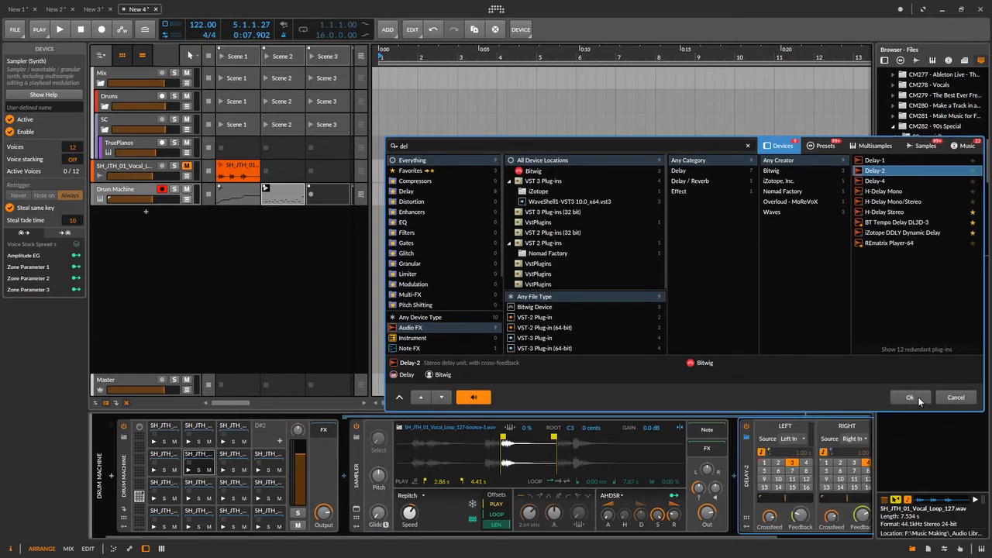
pyautogui.click(911, 397)
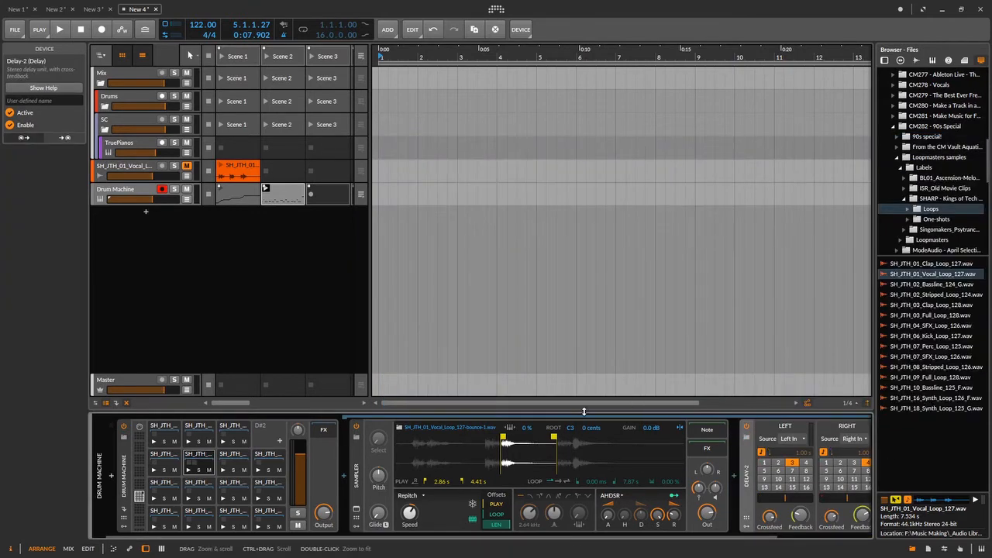
pyautogui.press('space')
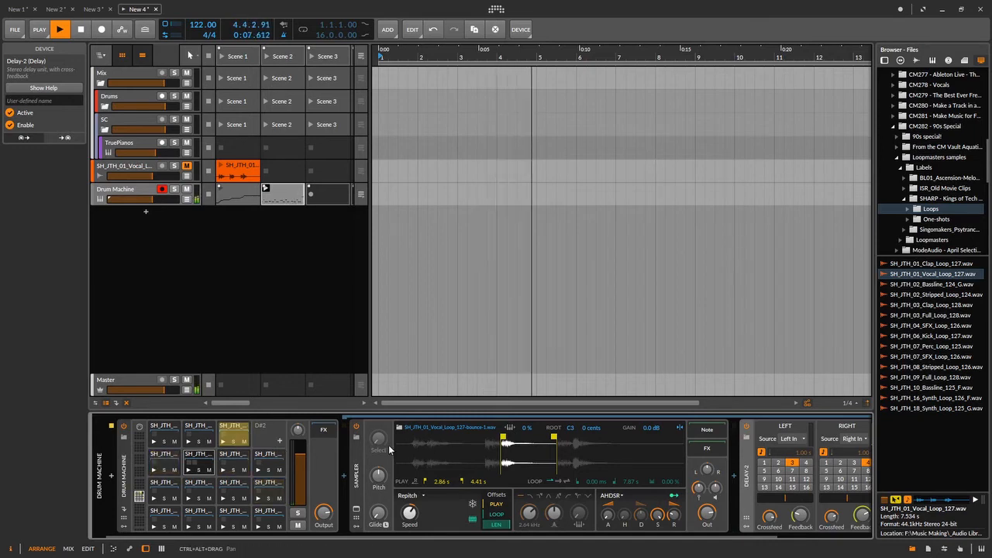
# Add the Raum reverb after the Sampler on the top row's third pad and set its Mix to 32%.
pyautogui.click(228, 428)
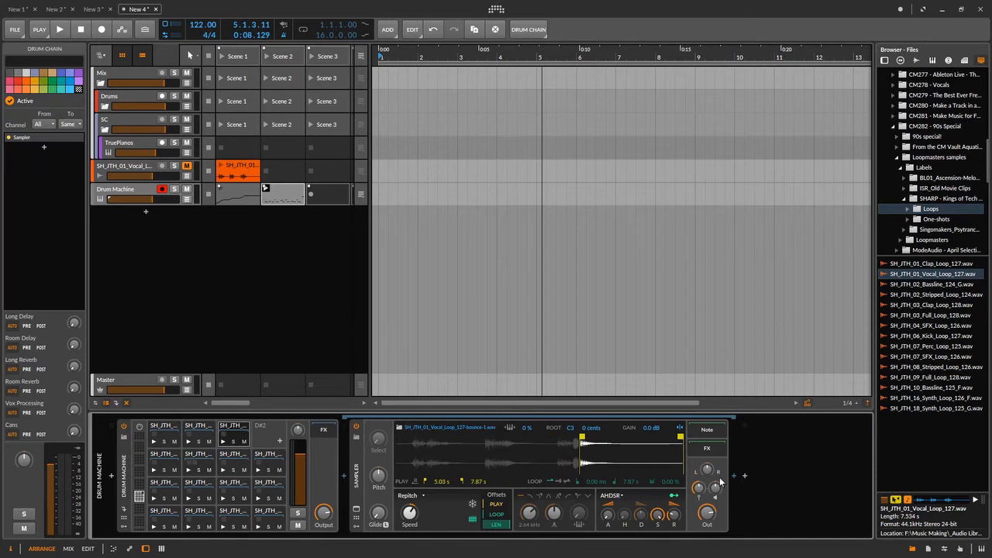
pyautogui.click(742, 476)
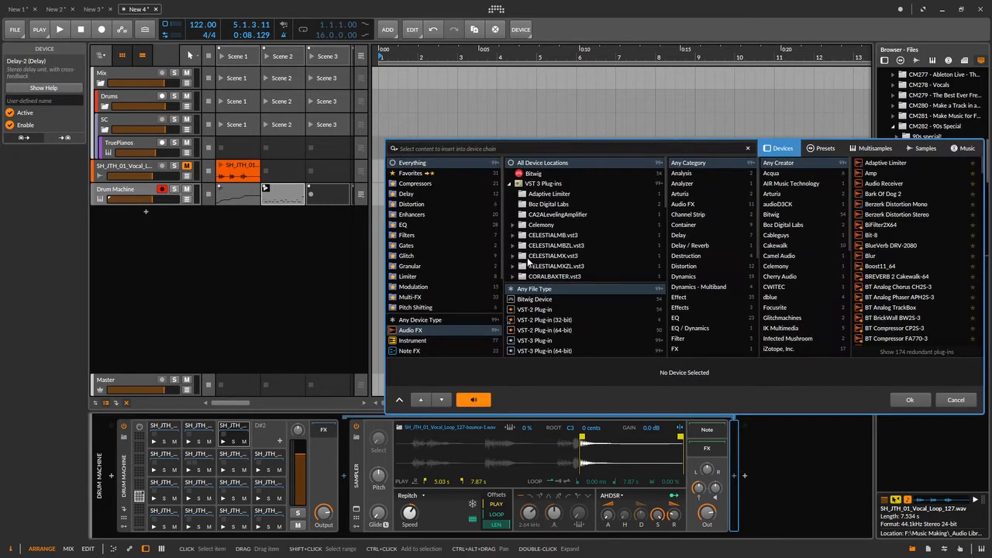
pyautogui.write('raum')
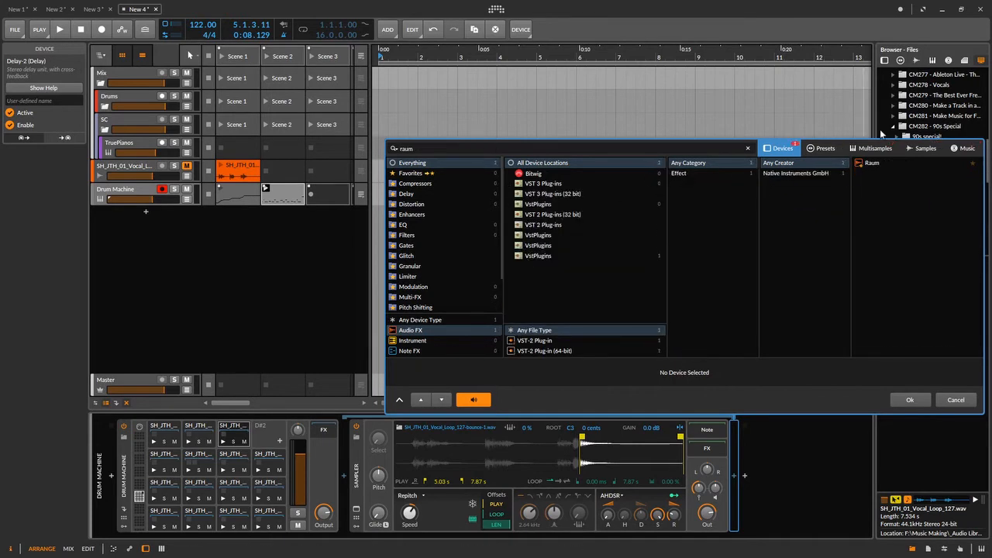
pyautogui.click(876, 163)
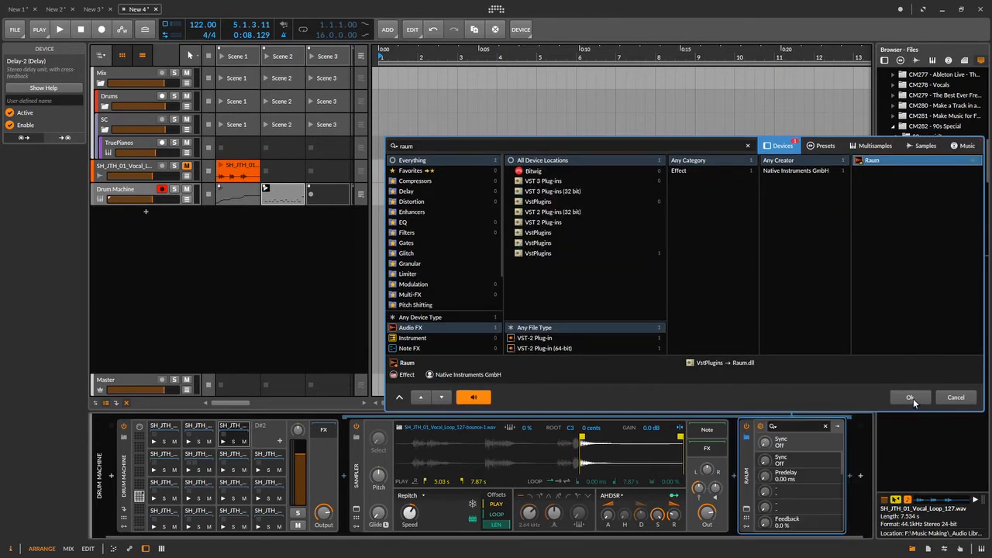
pyautogui.click(911, 397)
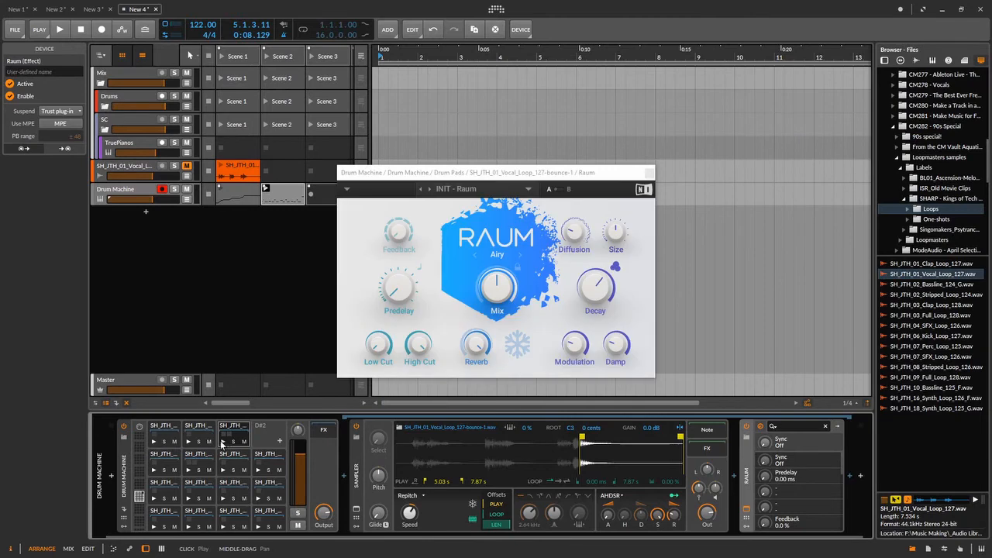
pyautogui.click(222, 443)
pyautogui.moveTo(510, 291); pyautogui.dragTo(510, 305)
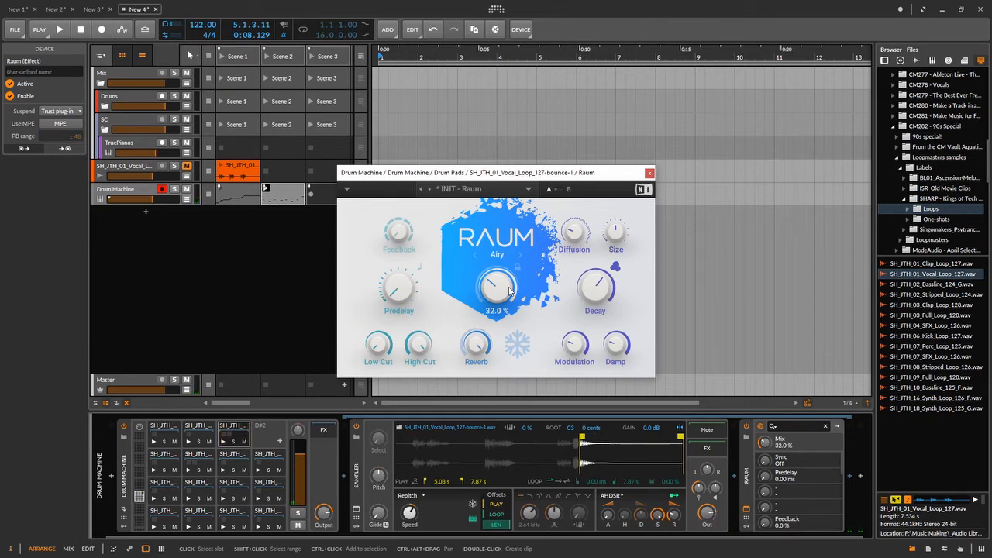
# Audition the Scene 2 clip with the metronome off and close the Raum window.
pyautogui.press('space')
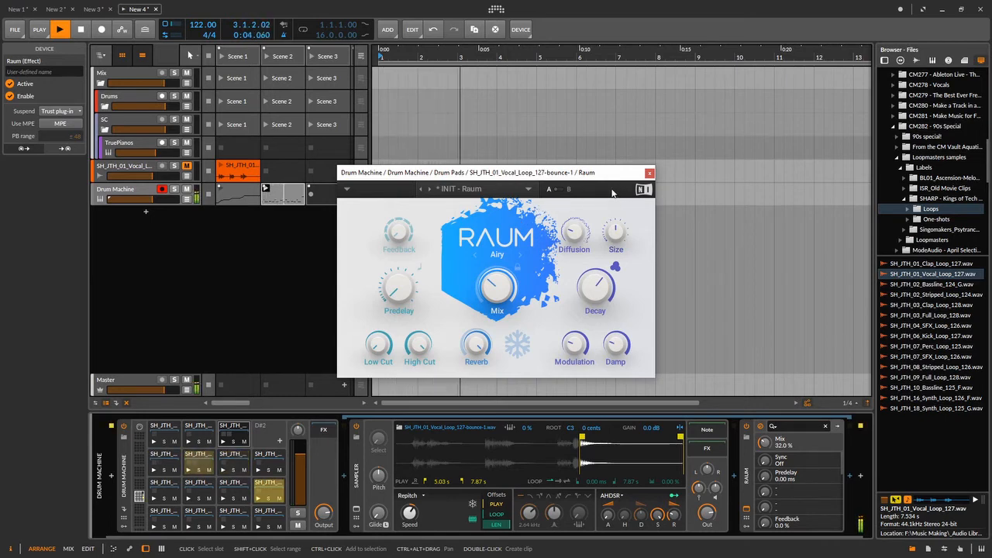
pyautogui.click(285, 36)
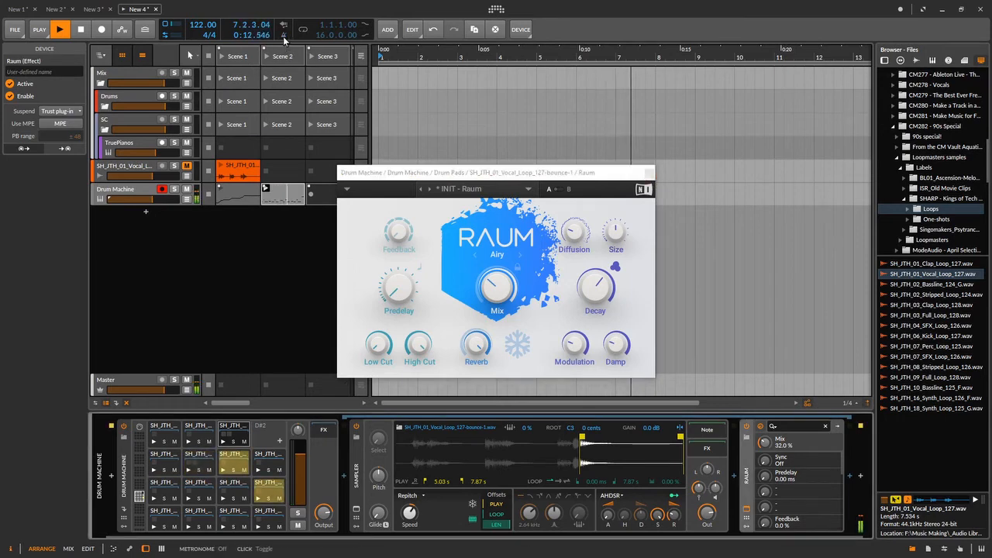
pyautogui.press('space')
pyautogui.click(650, 173)
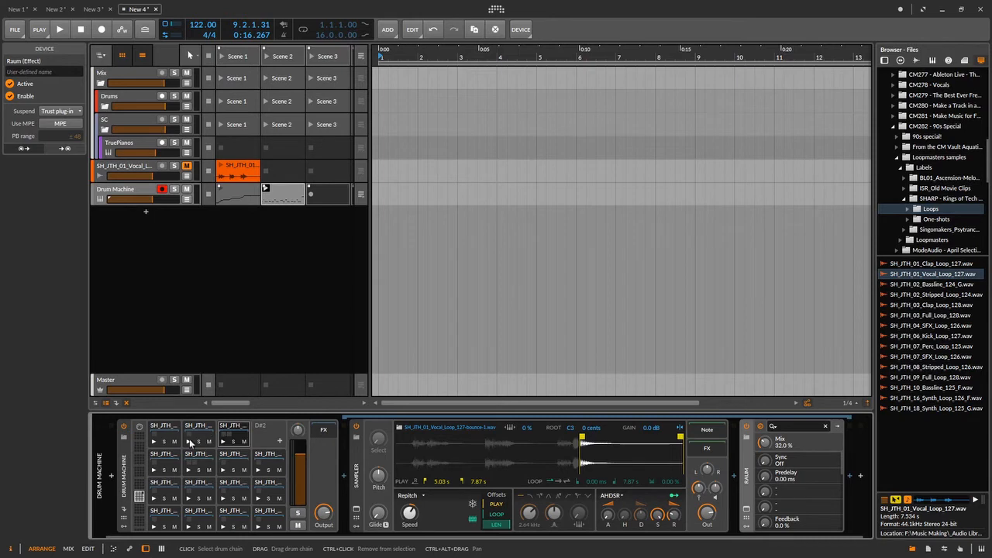
pyautogui.press('space')
pyautogui.press('space')
pyautogui.click(273, 484)
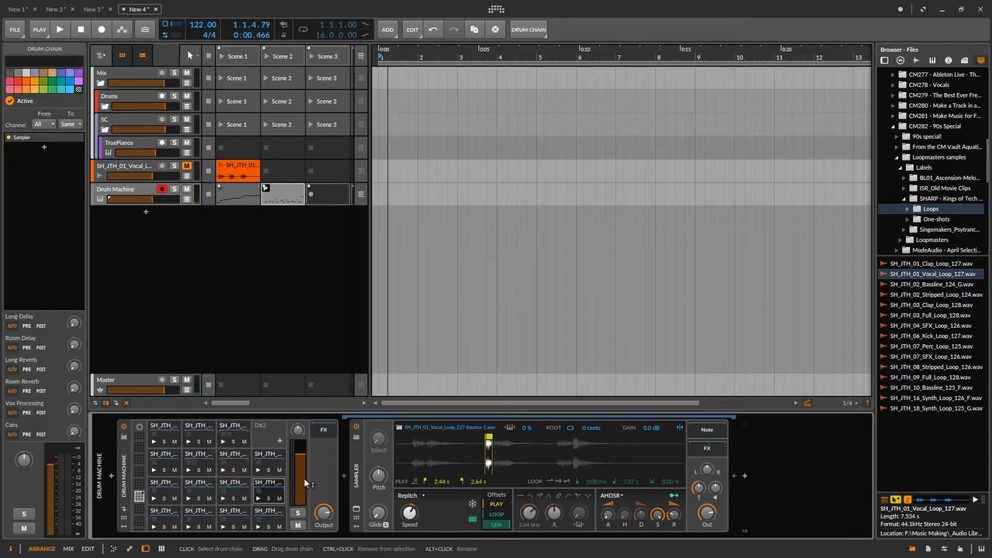
pyautogui.click(736, 479)
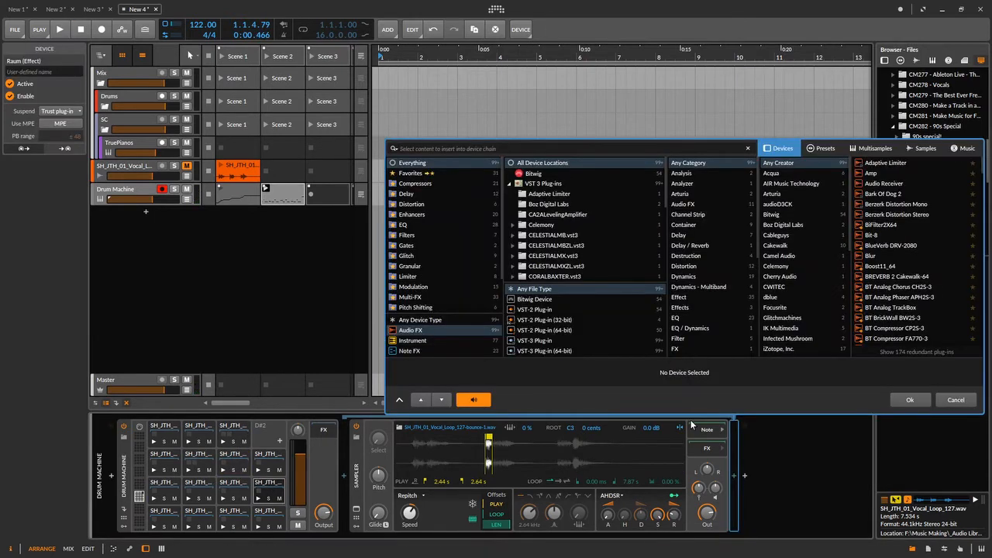
pyautogui.write('dis')
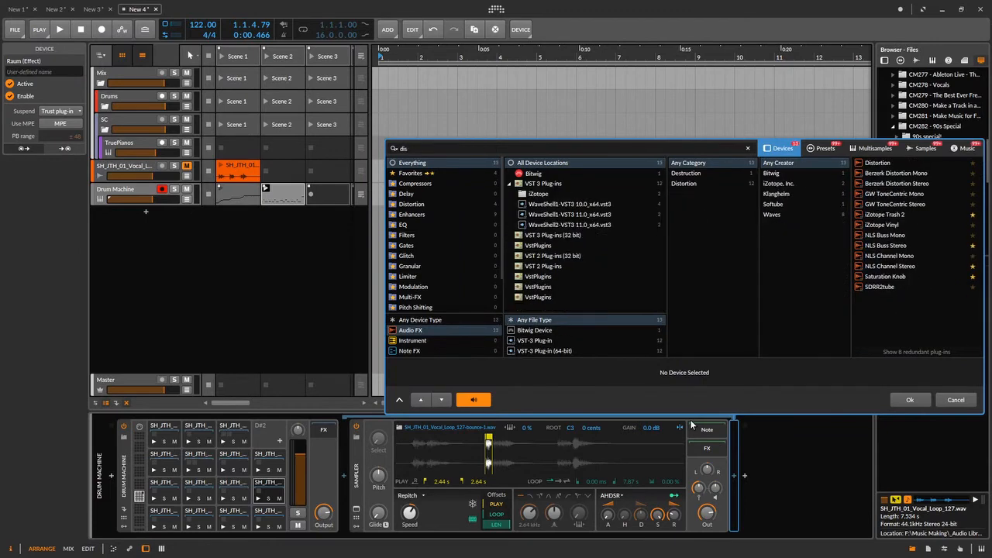
pyautogui.press('Down')
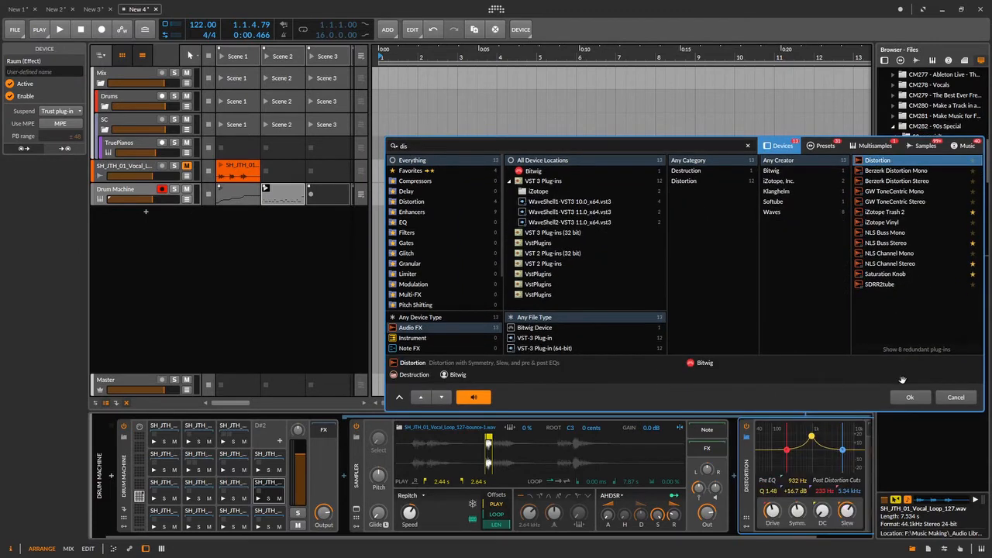
pyautogui.click(910, 398)
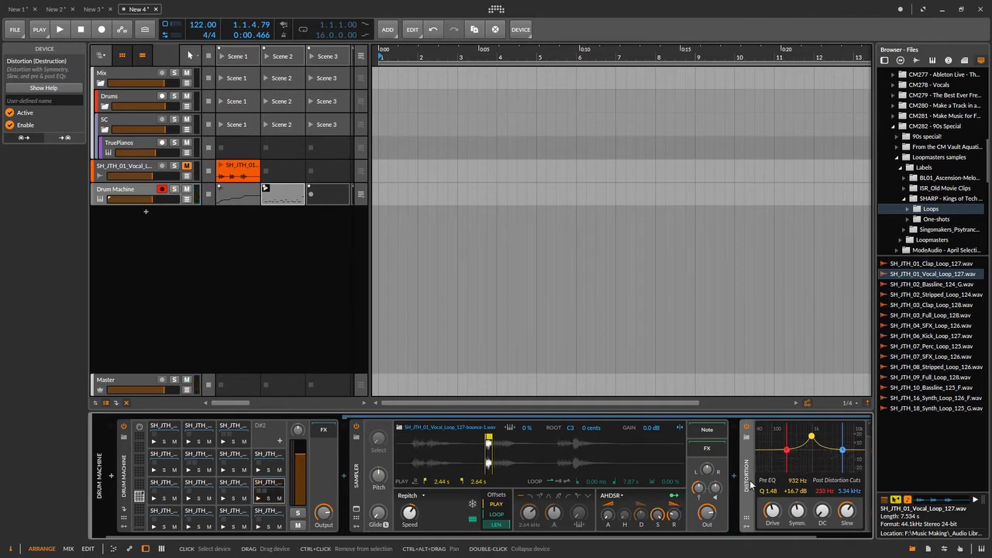
pyautogui.press('Delete')
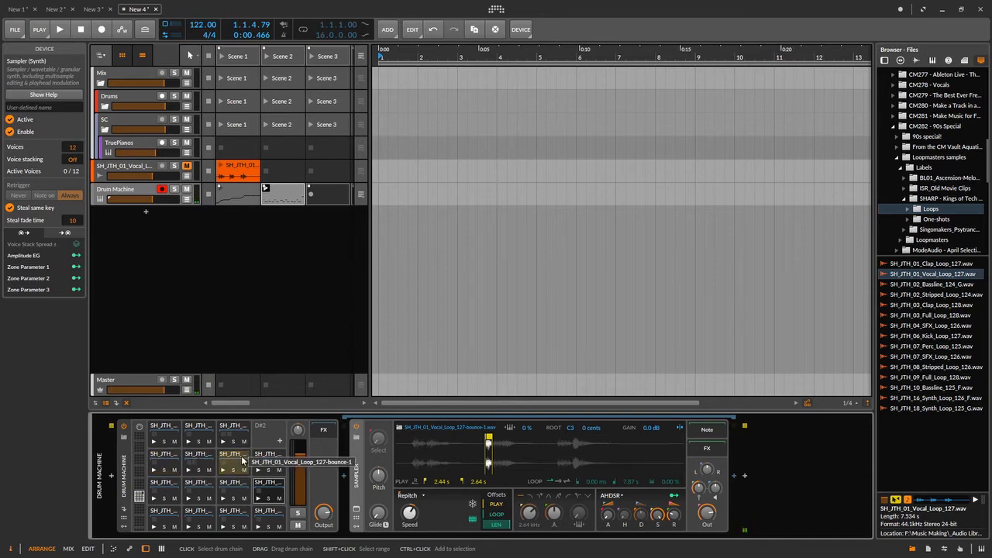
# Add a Distortion device after the Sampler on the second row's third pad.
pyautogui.click(243, 461)
pyautogui.click(735, 477)
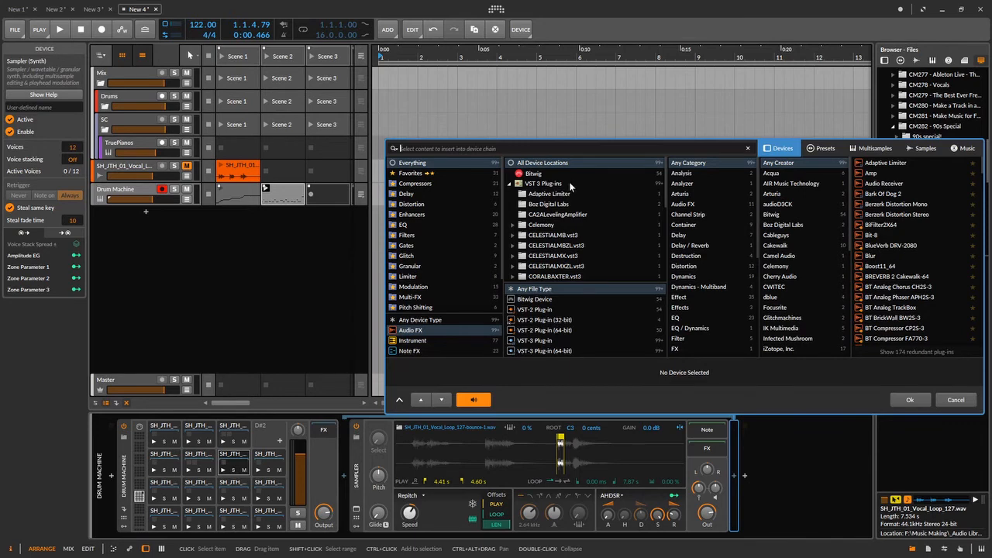
pyautogui.write('dis')
pyautogui.click(878, 164)
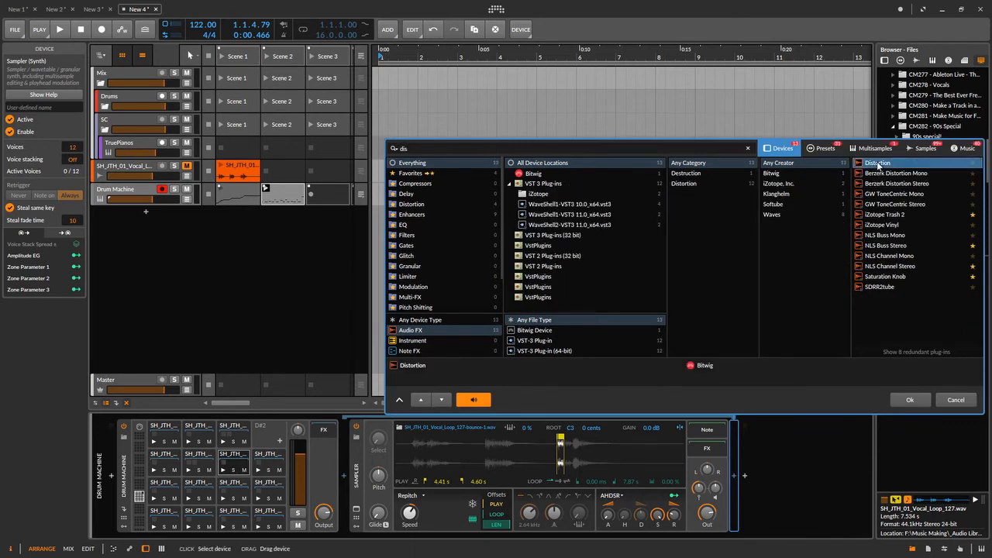
pyautogui.click(910, 397)
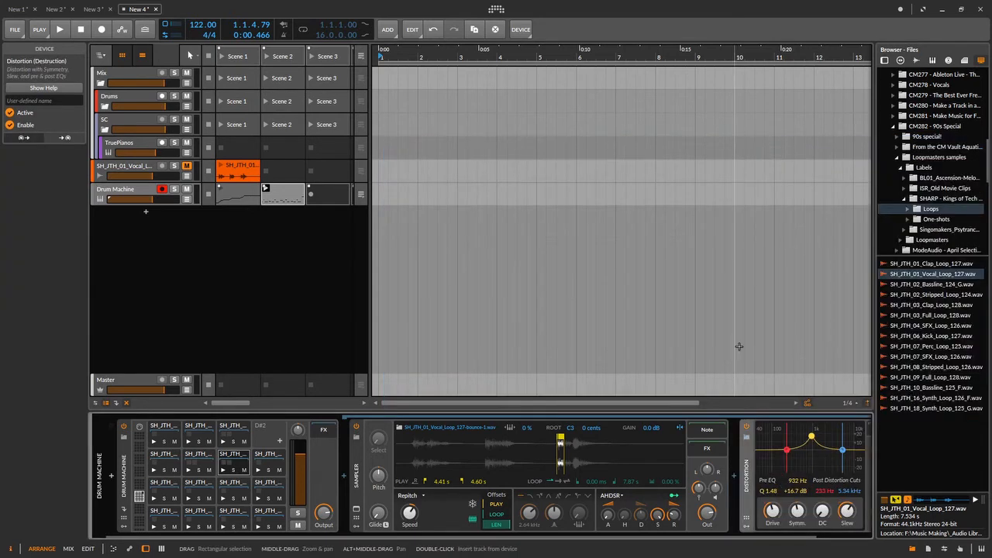
# Lower the Distortion device's Mix while the Scene 2 clip plays.
pyautogui.press('space')
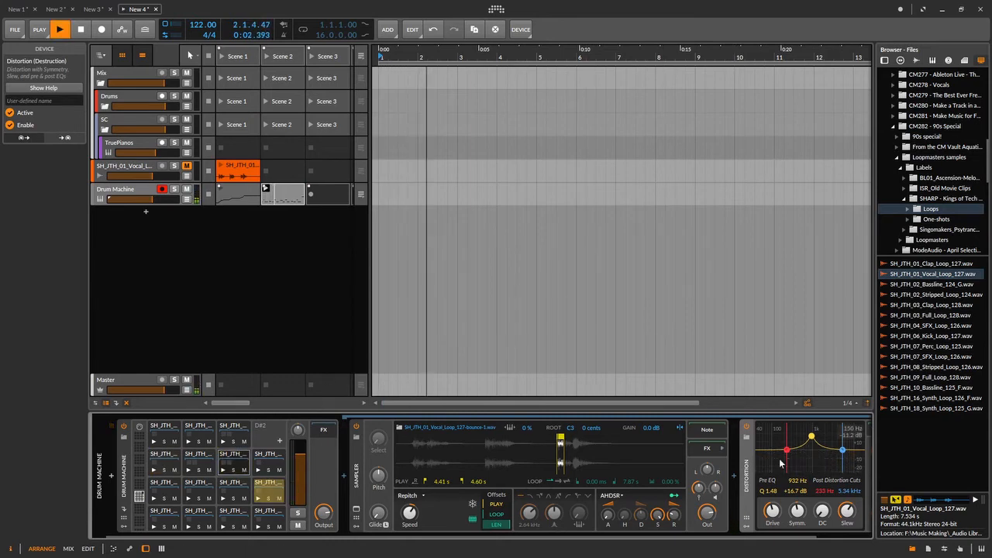
pyautogui.scroll(-2, 742, 498)
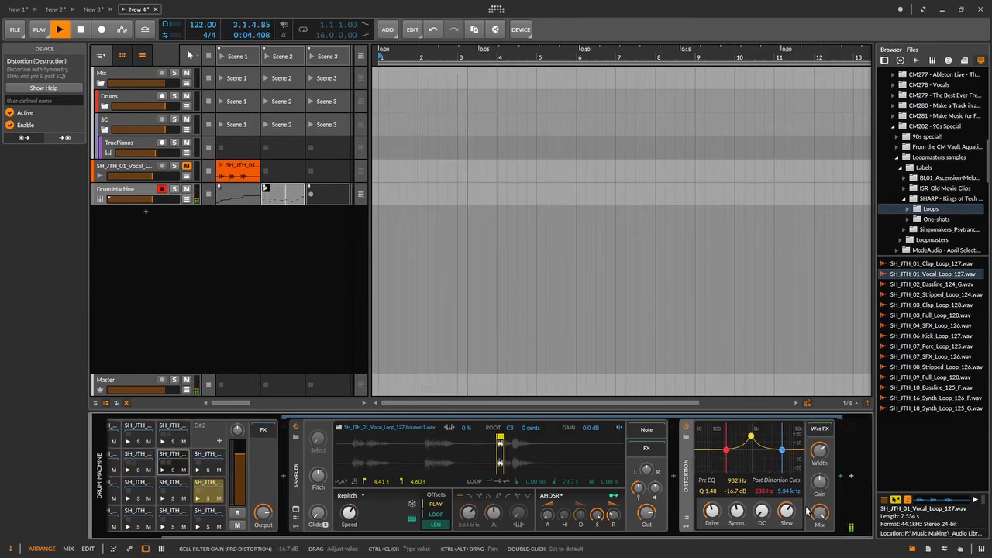
pyautogui.moveTo(820, 513); pyautogui.dragTo(819, 551)
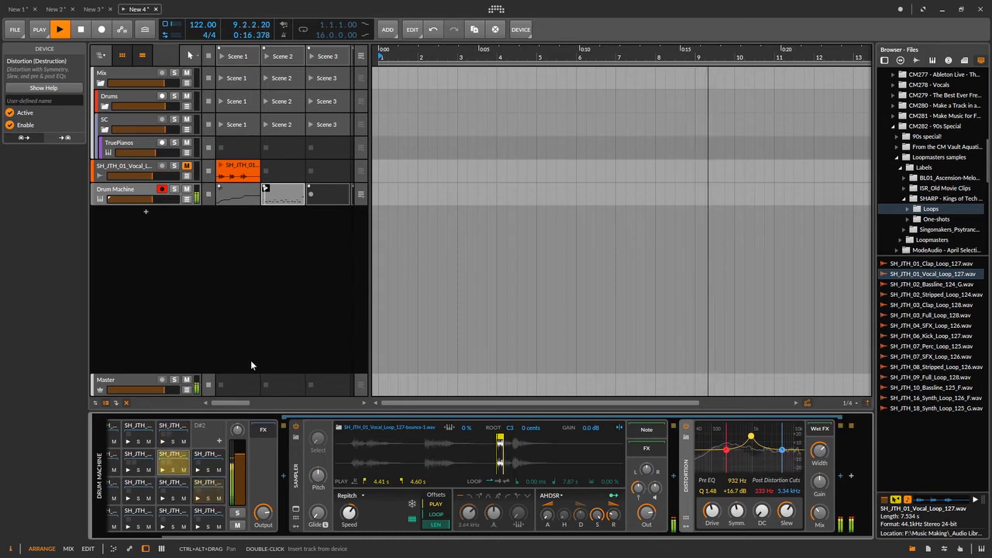
# Set the Sampler's Pitch on the third row's fourth pad to -12 semitones while the clip plays.
pyautogui.click(203, 481)
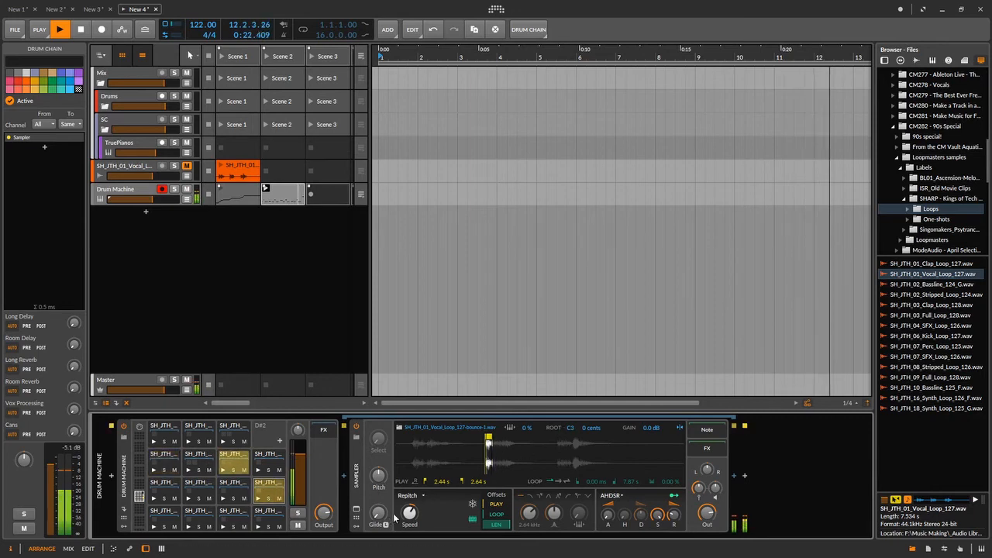
pyautogui.moveTo(378, 476); pyautogui.dragTo(379, 550)
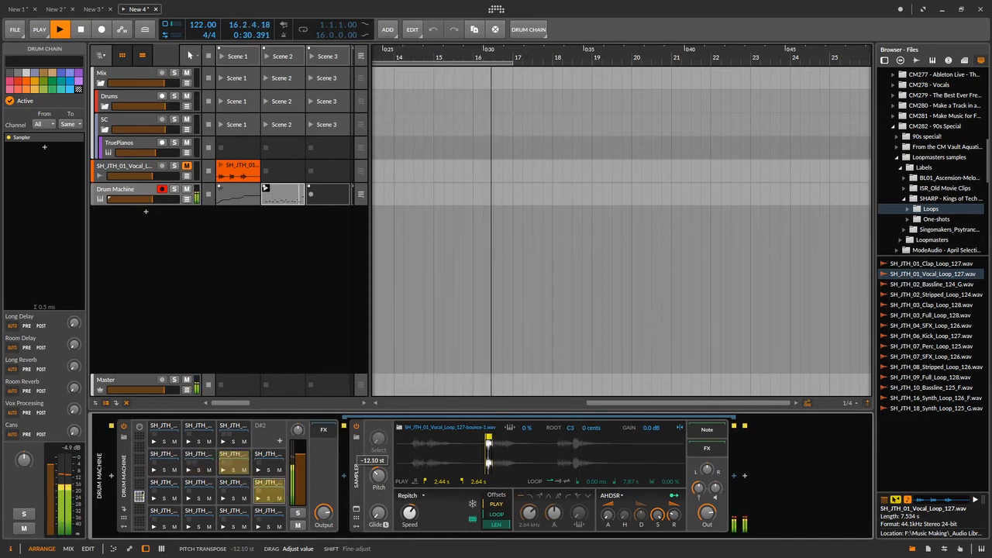
pyautogui.moveTo(380, 474)
pyautogui.mouseDown()
pyautogui.moveTo(381, 465)
pyautogui.moveTo(381, 474)
pyautogui.mouseUp()
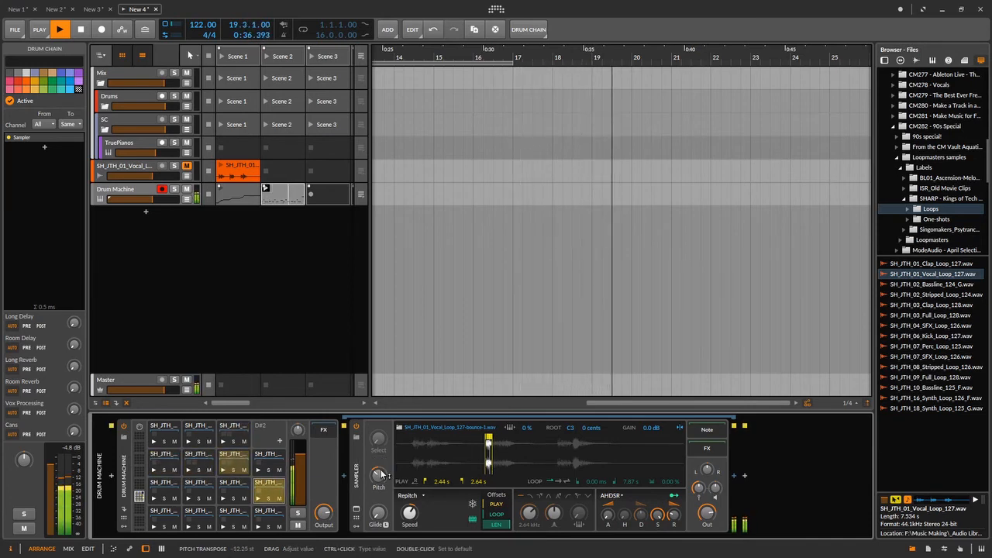
pyautogui.keyDown('ctrl'); pyautogui.click(381, 474); pyautogui.keyUp('ctrl')
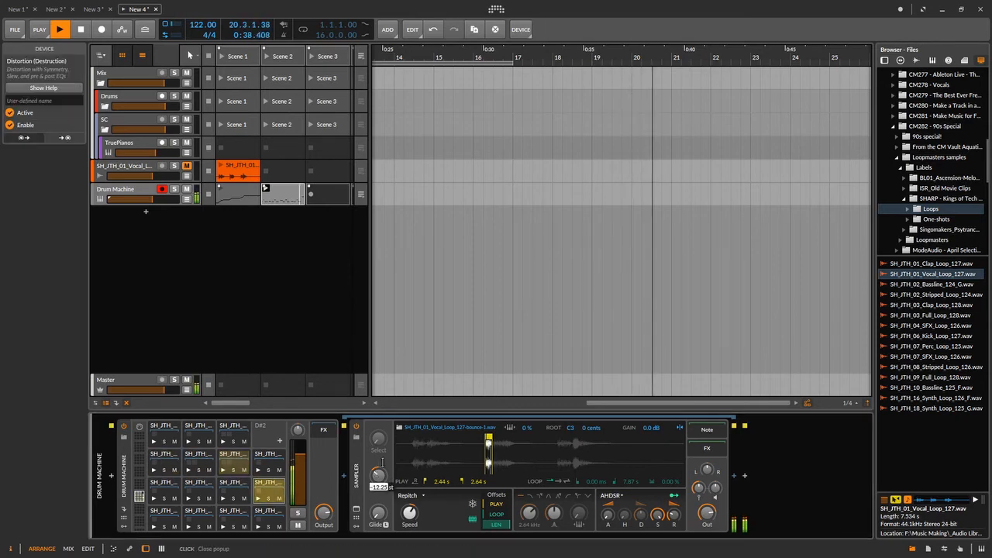
pyautogui.write('-12')
pyautogui.press('Return')
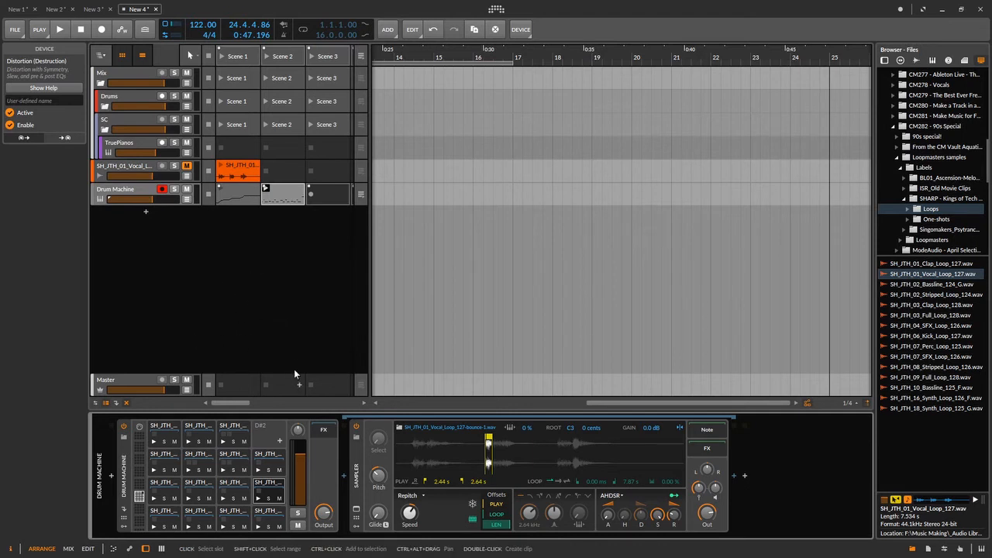
# Change the Sampler's envelope on the third row's fourth pad to one-shot playback (Shot) and audition the clip.
pyautogui.click(623, 498)
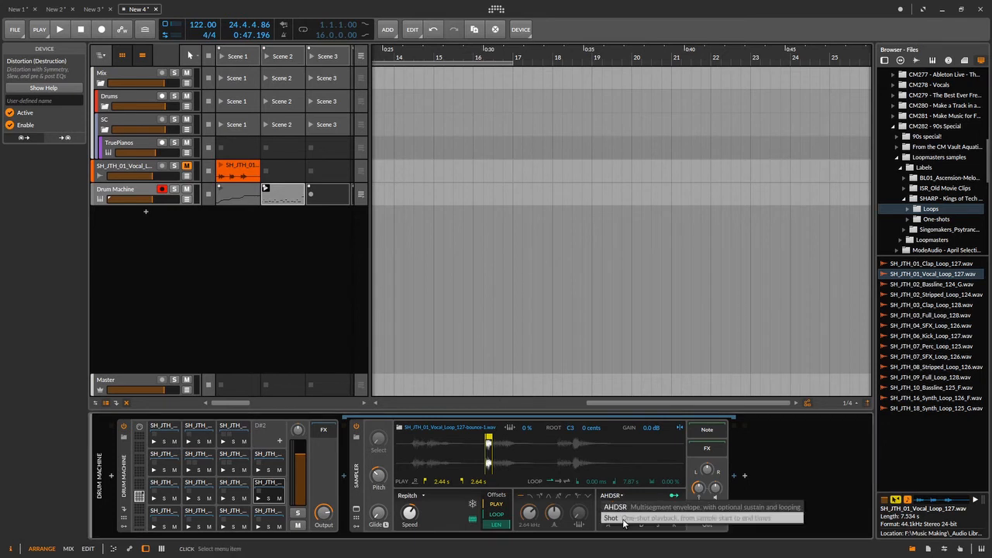
pyautogui.click(624, 520)
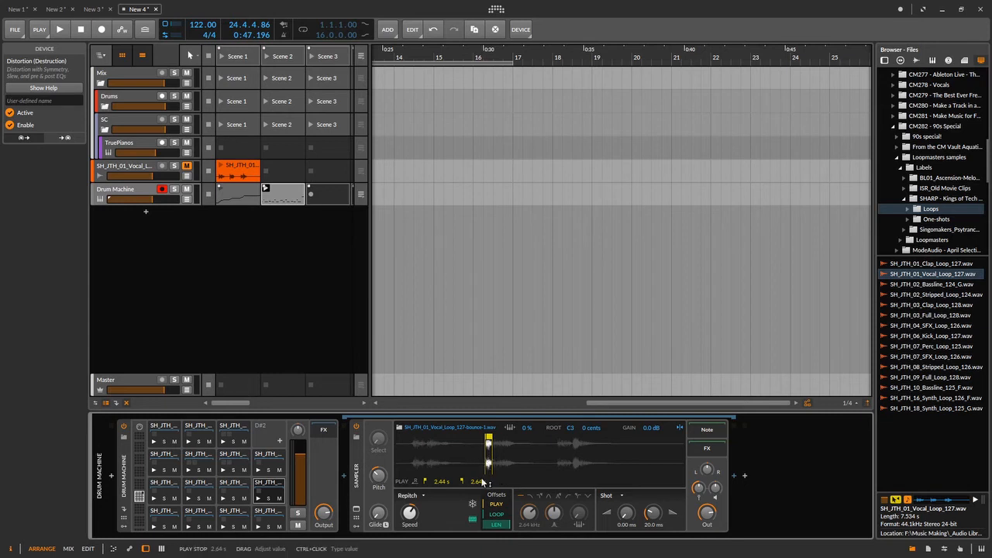
pyautogui.press('space')
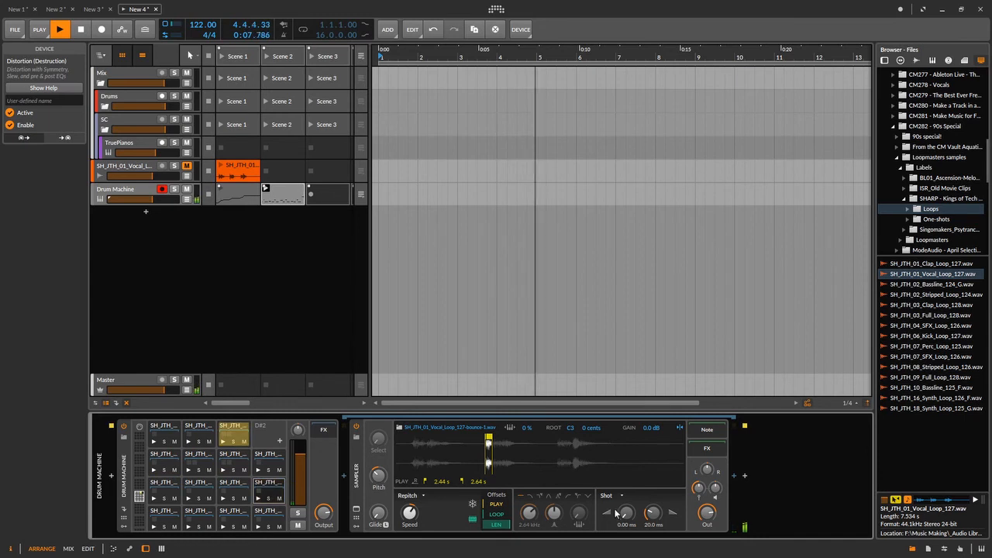
# Set the Sampler's one-shot envelope times to 6.86 ms attack and 150 ms release on the third row's fourth pad, then stop playback.
pyautogui.moveTo(616, 513); pyautogui.dragTo(641, 500)
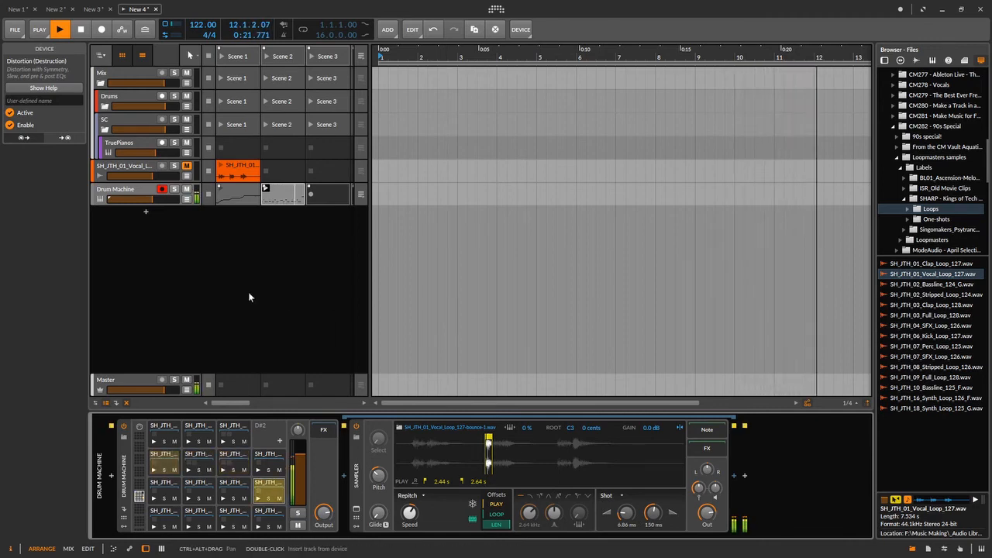
pyautogui.press('space')
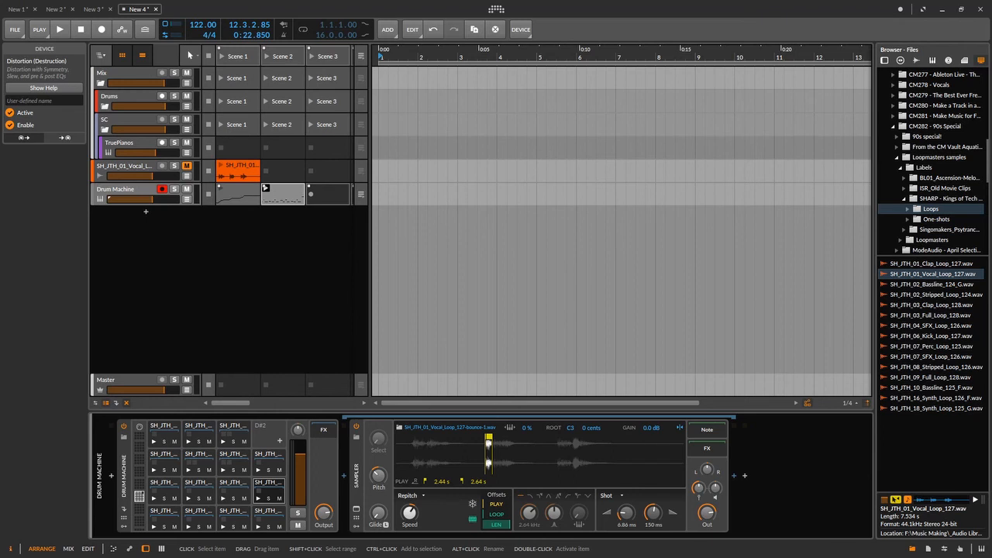
# Restart playback, add SH_JTH_06_Kick_Loop_127.wav as a Scene 2 clip on a new audio track, and lower that track's volume slightly.
pyautogui.press('space')
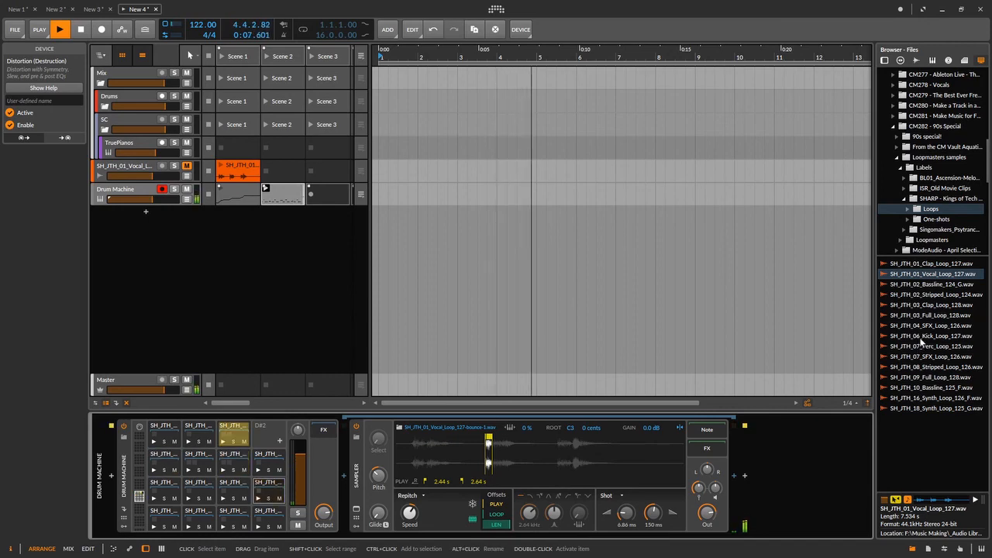
pyautogui.moveTo(922, 339); pyautogui.dragTo(283, 228)
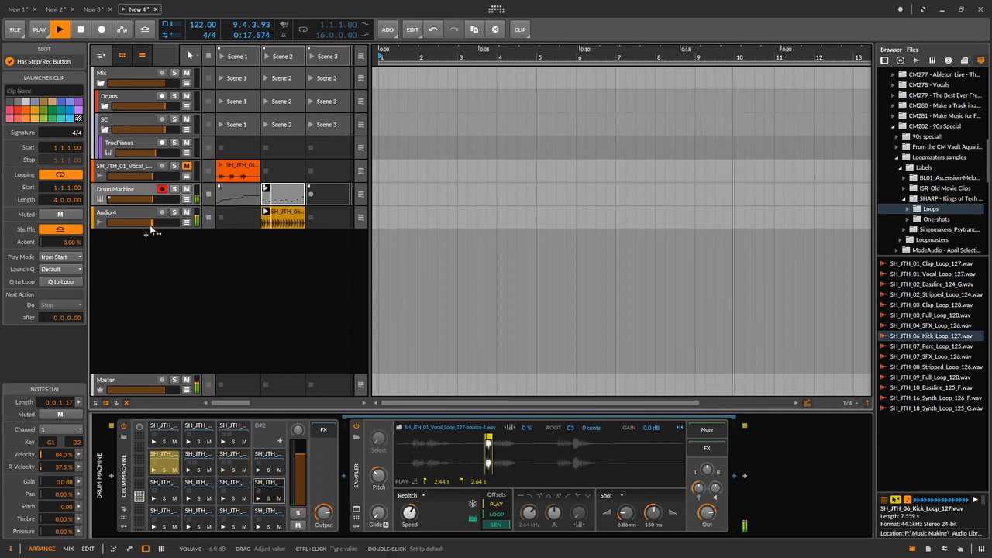
pyautogui.moveTo(151, 224); pyautogui.dragTo(145, 224)
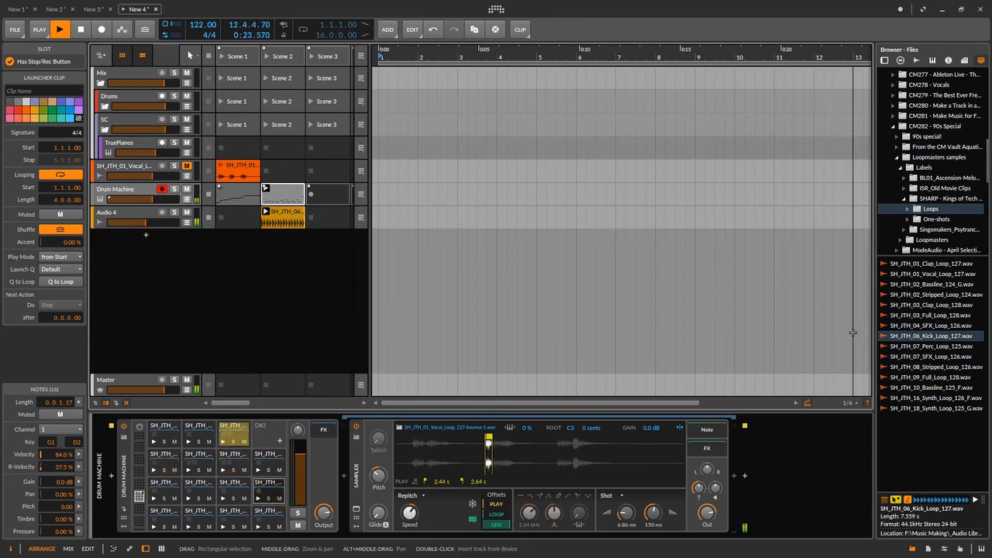
# Add SH_JTH_01_Clap_Loop_127.wav as a Scene 2 clip on a new audio track below the kick and raise the track's Long Delay send.
pyautogui.moveTo(931, 263); pyautogui.dragTo(266, 249)
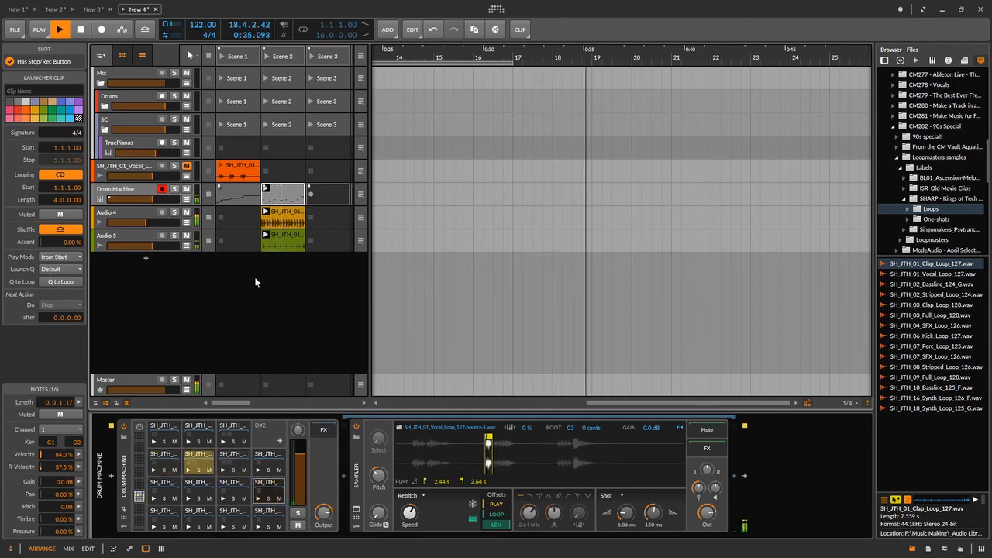
pyautogui.click(142, 237)
pyautogui.moveTo(73, 286); pyautogui.dragTo(73, 263)
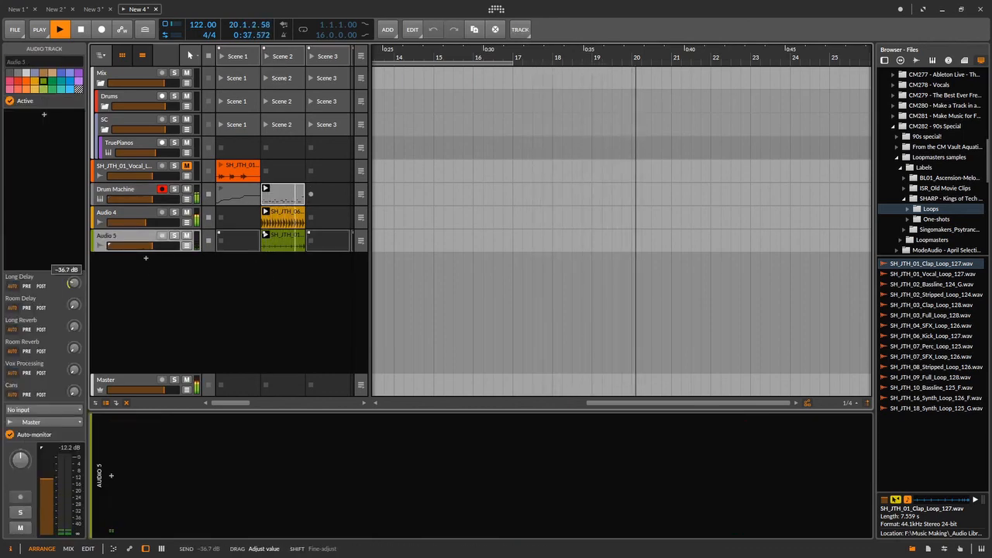